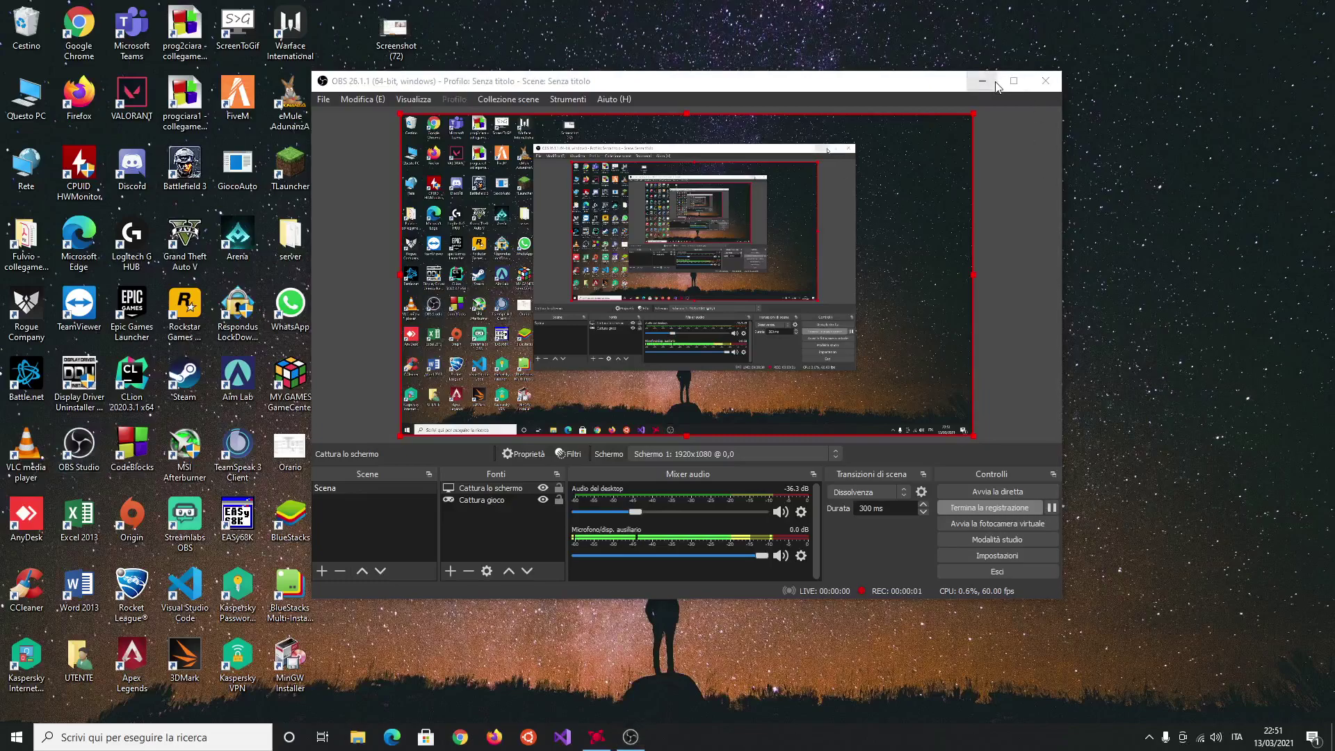
# Step: Minimize the OBS Studio window to reveal the Radeon Software Performance tuning page
pyautogui.click(995, 83)
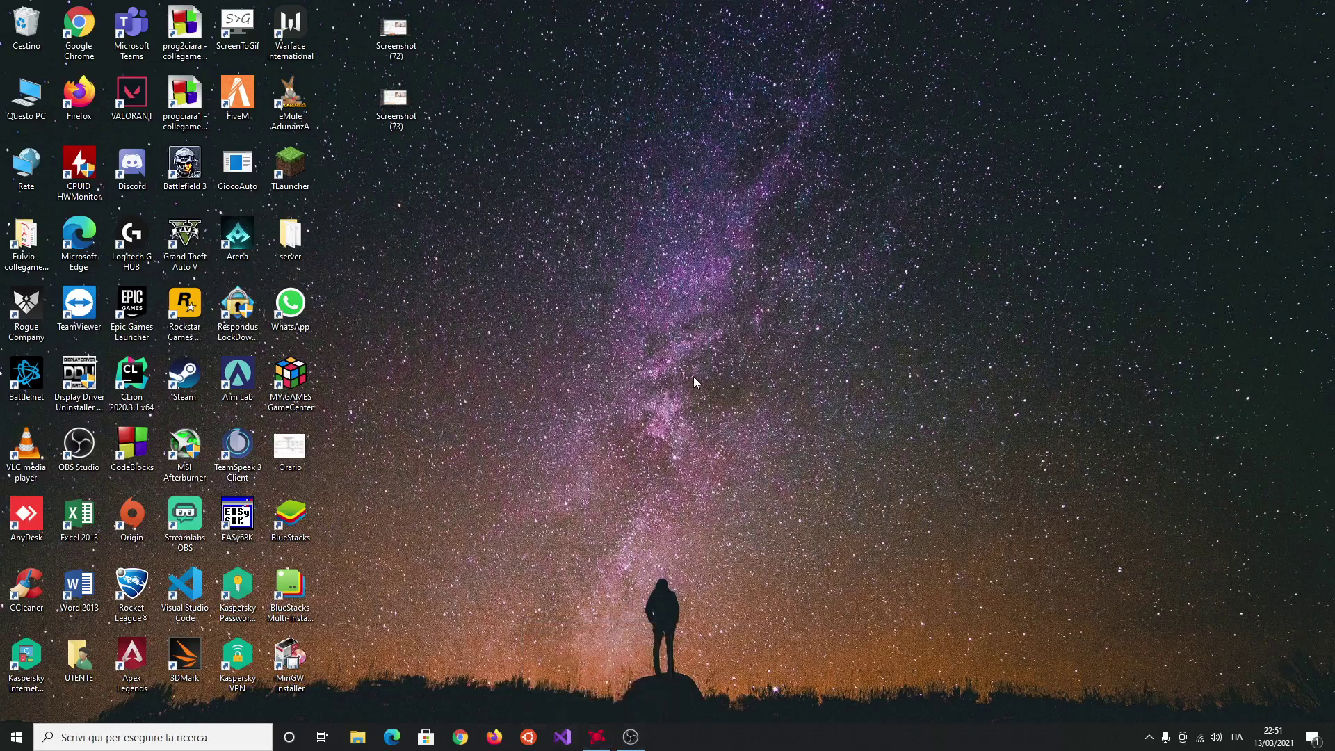
# Step: Bring AMD Radeon Software to the front from its taskbar icon
pyautogui.click(596, 736)
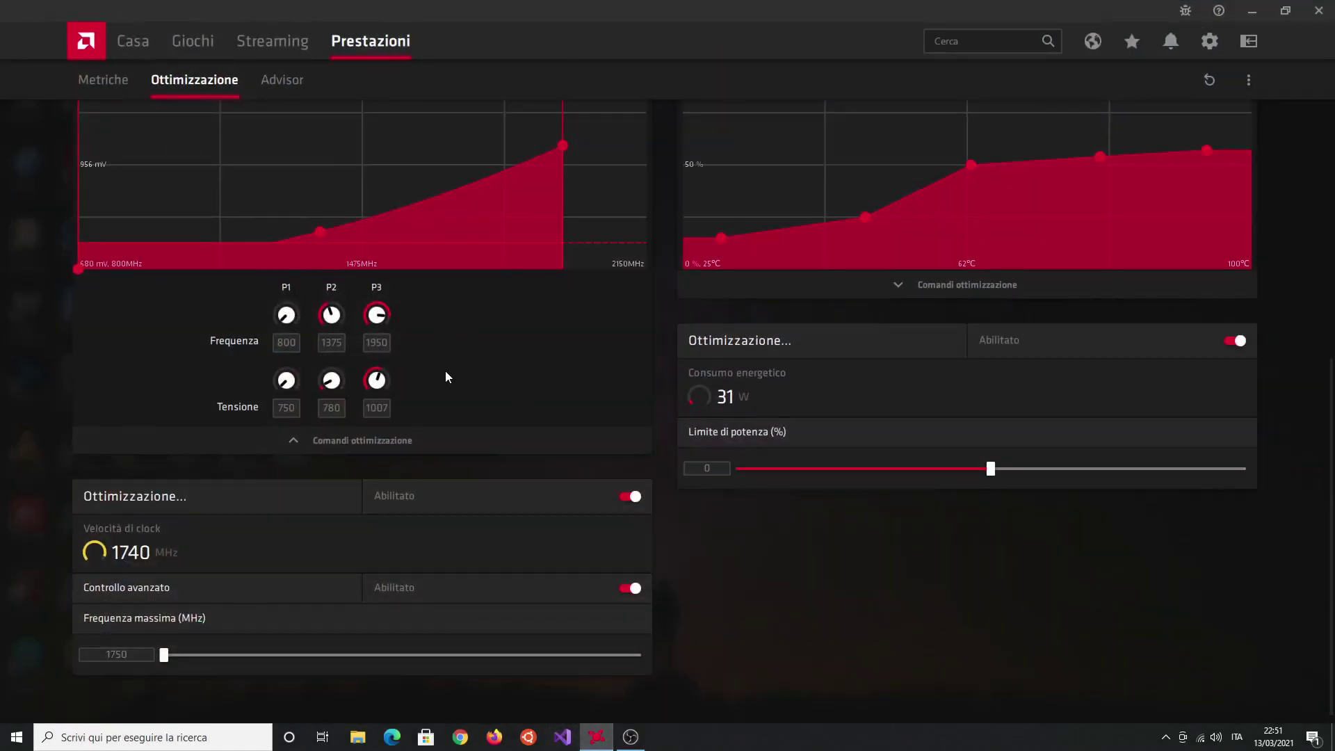
pyautogui.scroll(4, 445, 370)
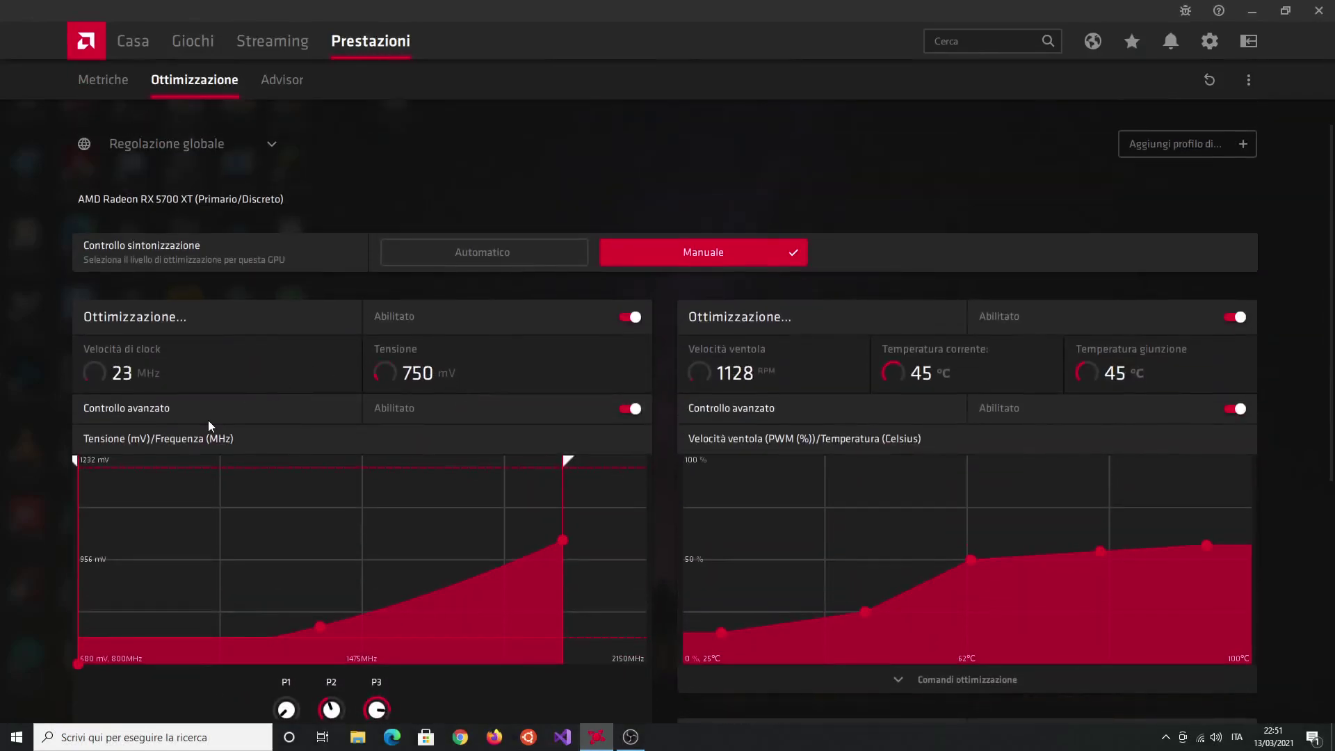
pyautogui.scroll(-2, 188, 378)
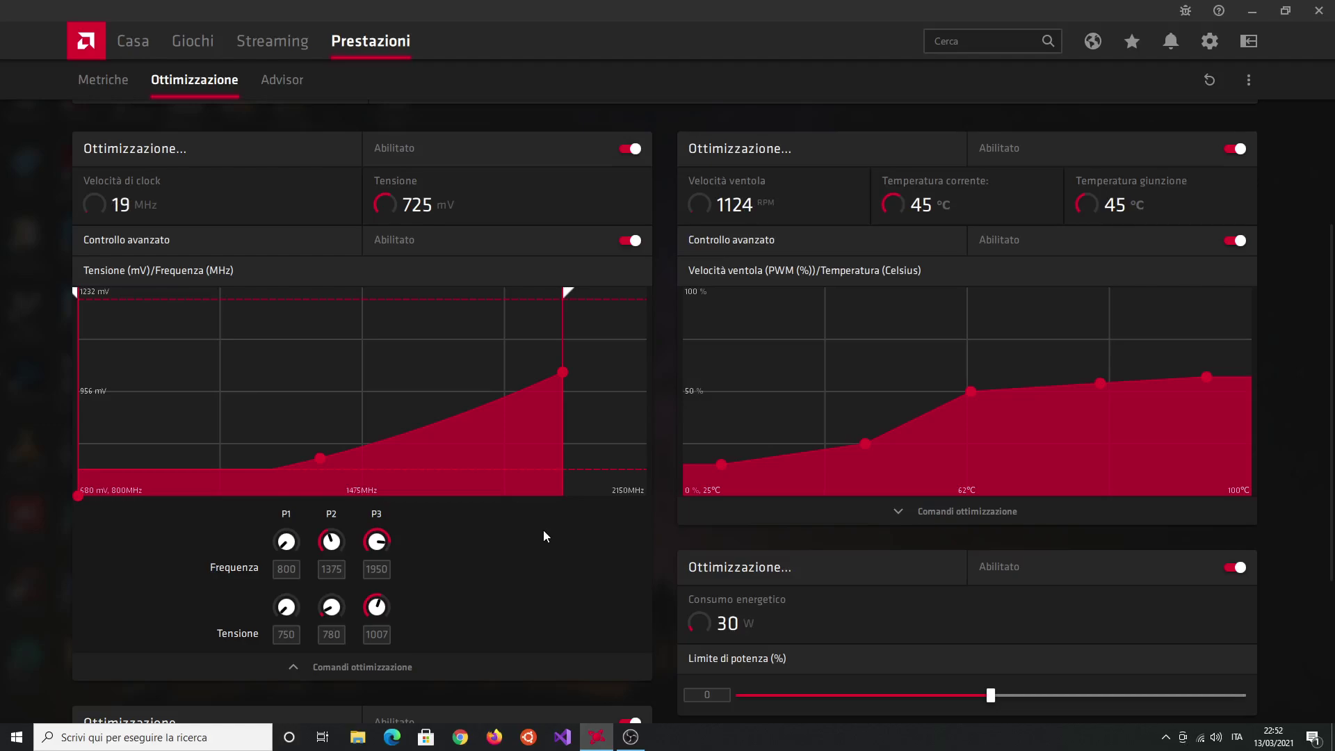
pyautogui.scroll(-3, 469, 604)
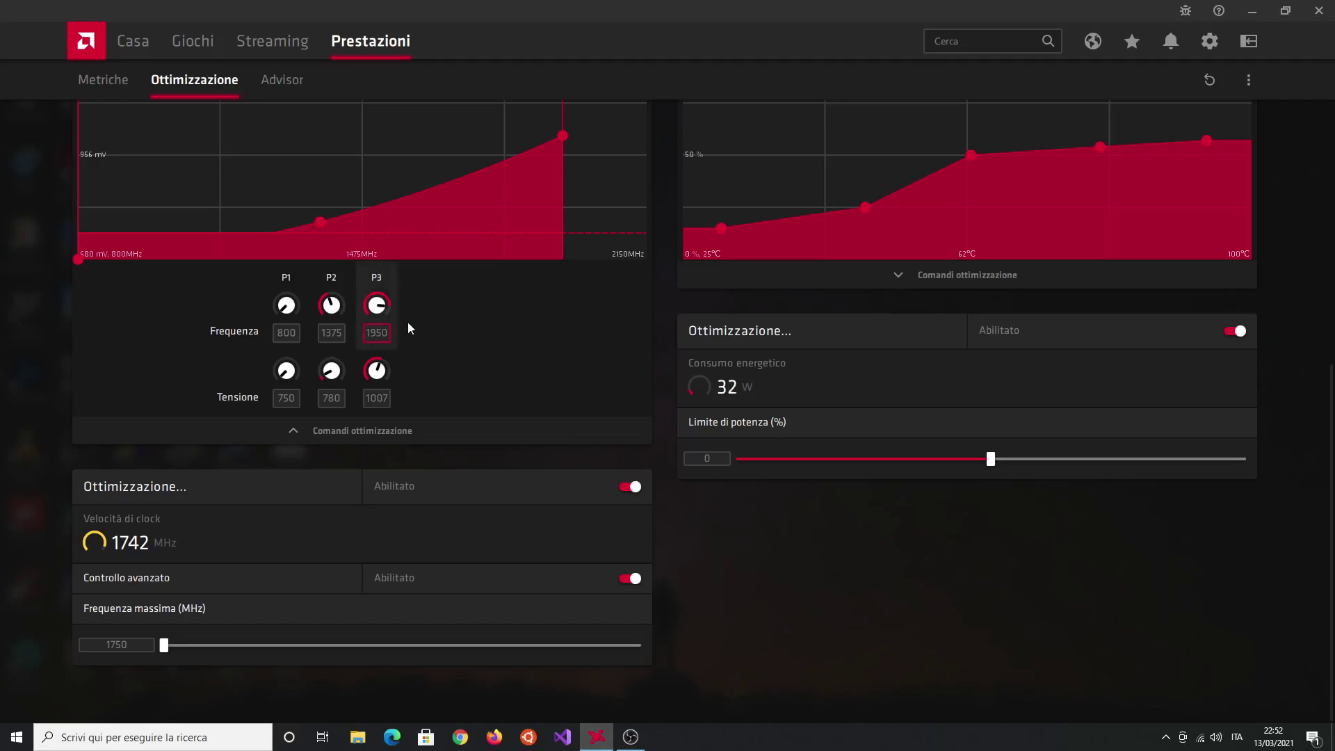
pyautogui.scroll(3, 469, 348)
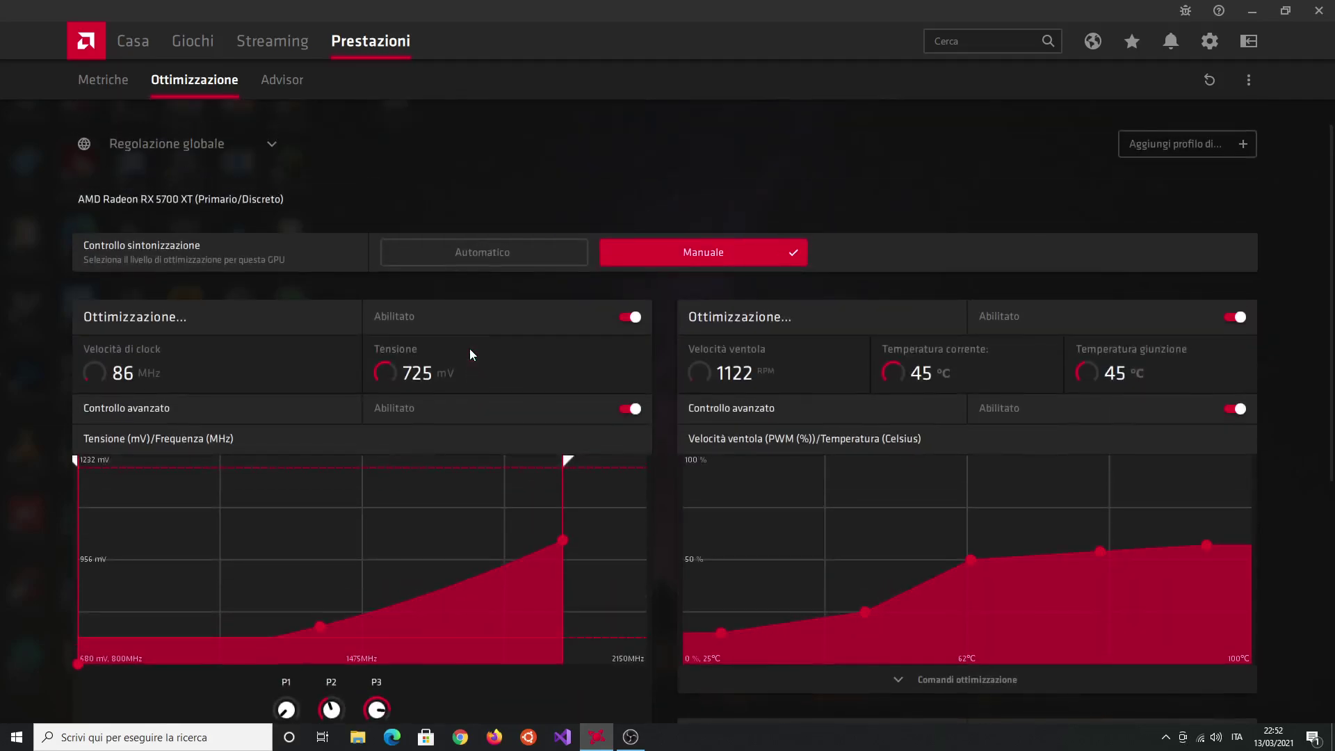
pyautogui.scroll(-3, 529, 360)
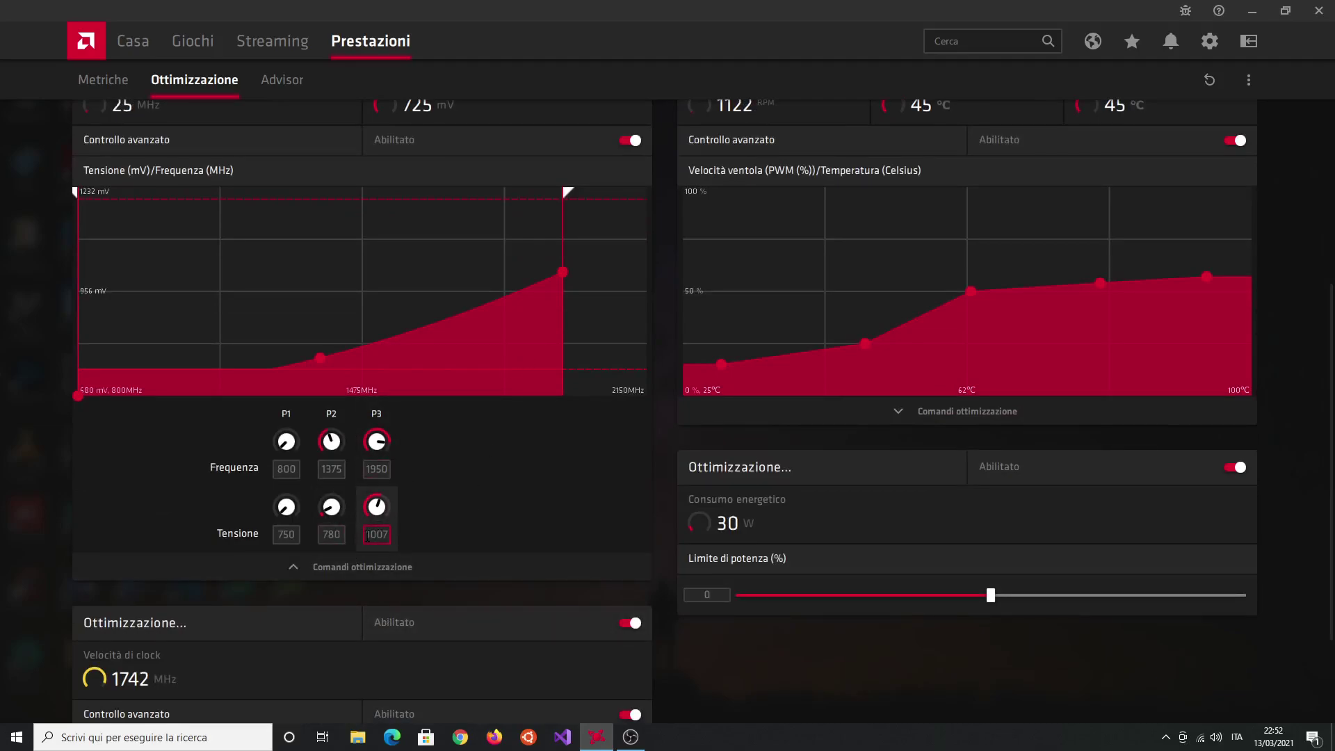
pyautogui.click(376, 534)
pyautogui.doubleClick(374, 533)
pyautogui.click(377, 533)
pyautogui.doubleClick(376, 470)
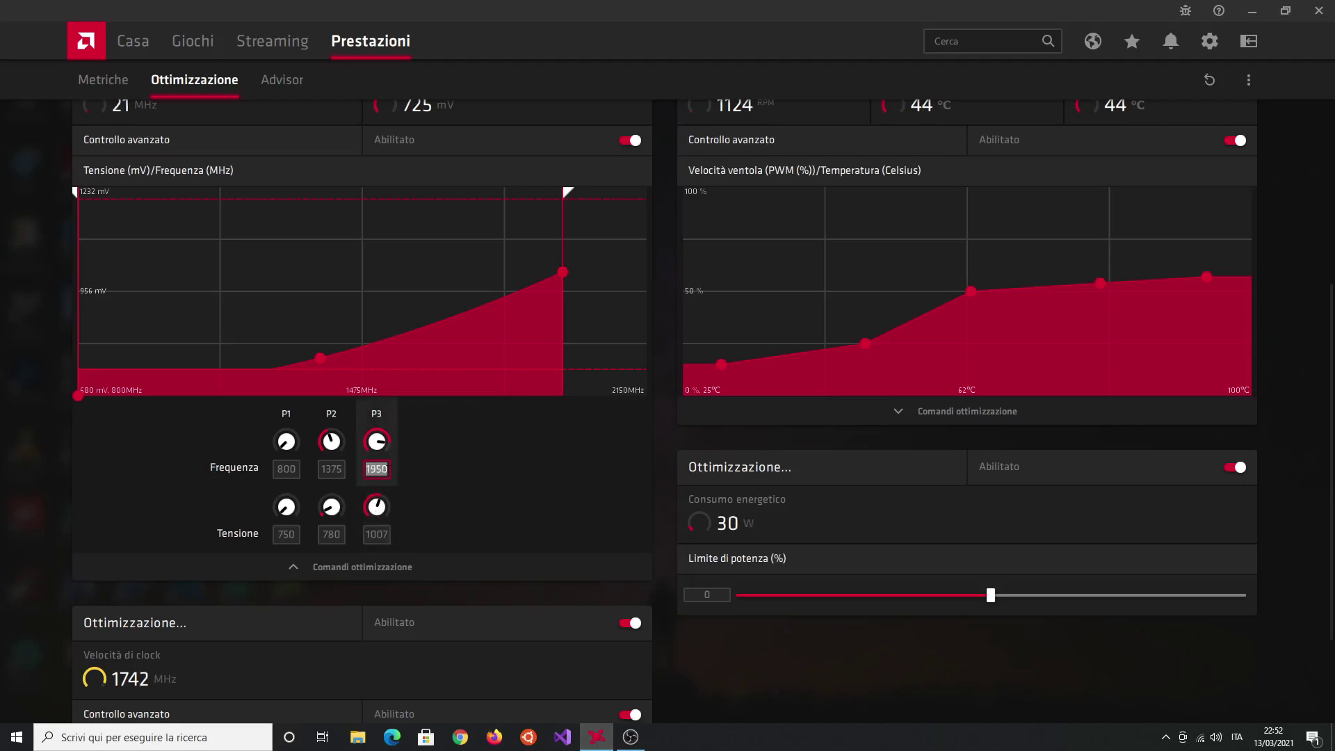
pyautogui.click(368, 471)
pyautogui.moveTo(367, 470); pyautogui.dragTo(385, 471)
pyautogui.click(386, 469)
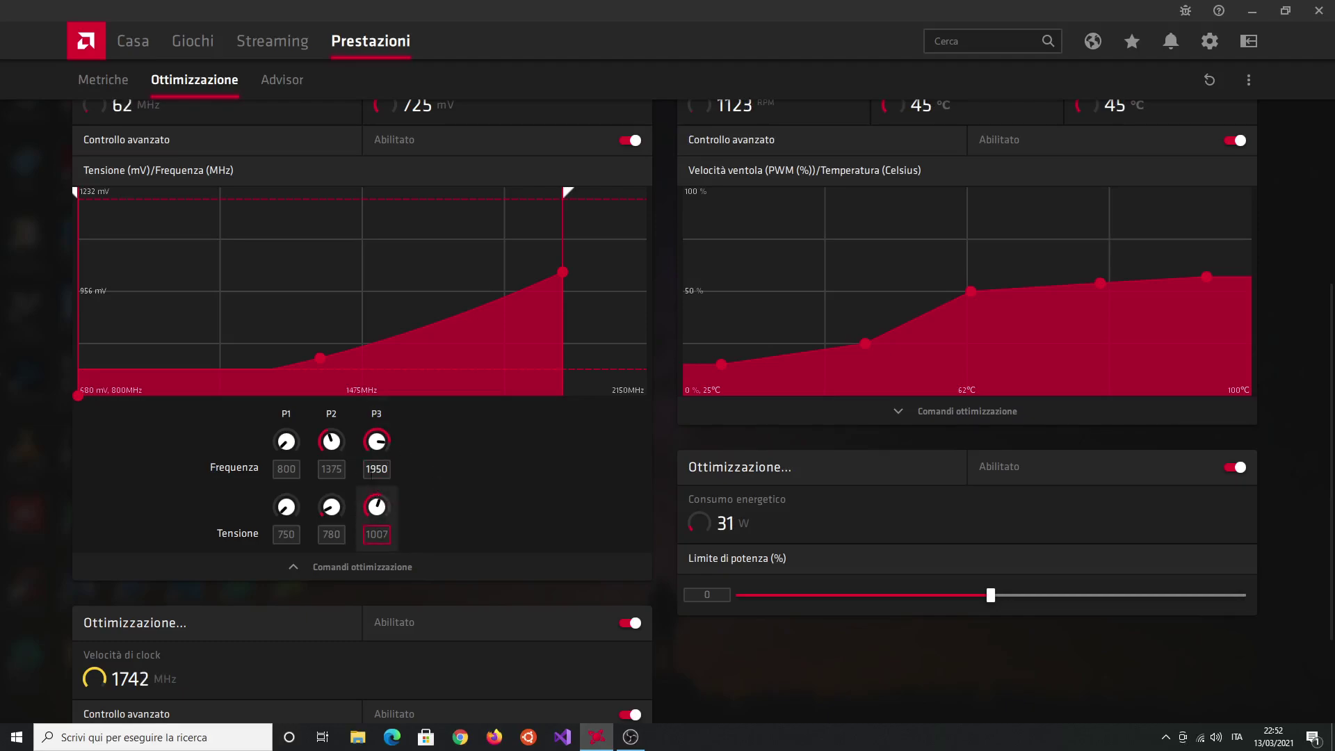
pyautogui.hotkey('shift', 'Left')
pyautogui.hotkey('shift', 'Left')
pyautogui.hotkey('shift', 'Left')
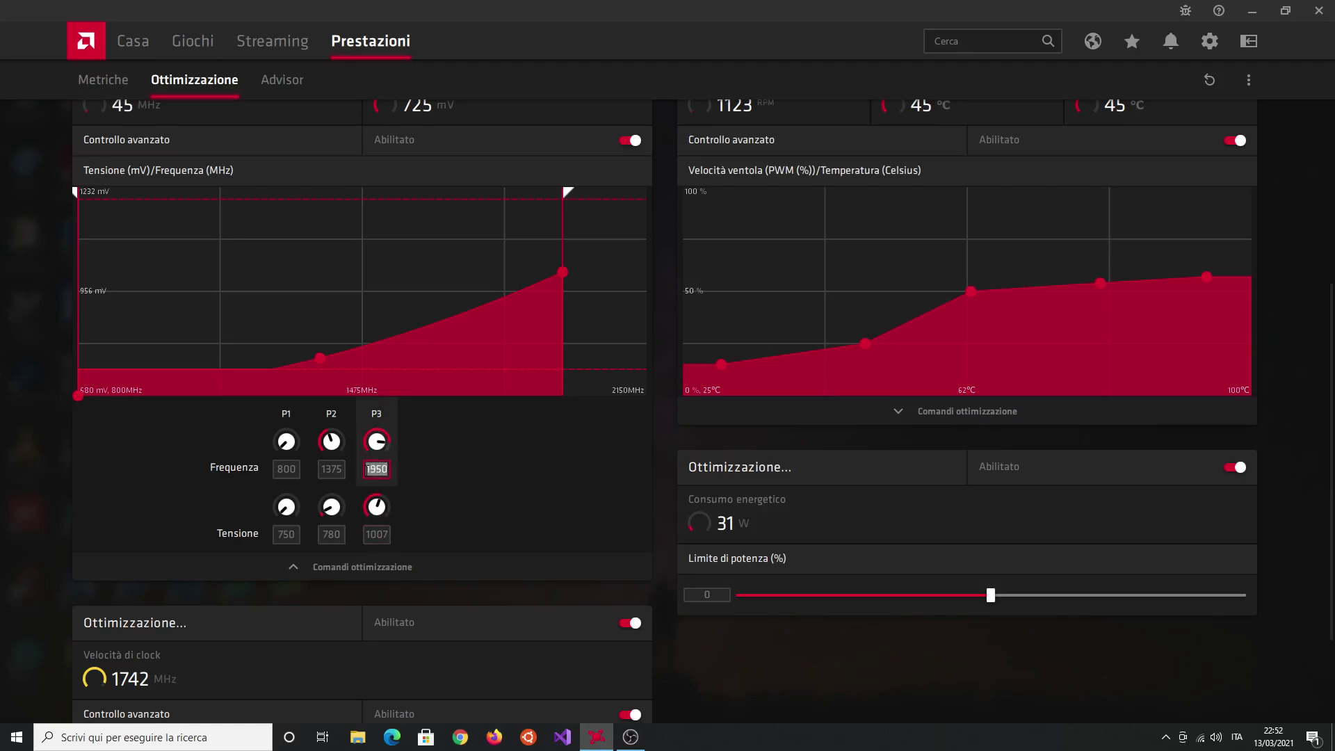
pyautogui.hotkey('shift', 'Right')
pyautogui.hotkey('shift', 'Right')
pyautogui.hotkey('shift', 'Right')
pyautogui.hotkey('shift', 'Right')
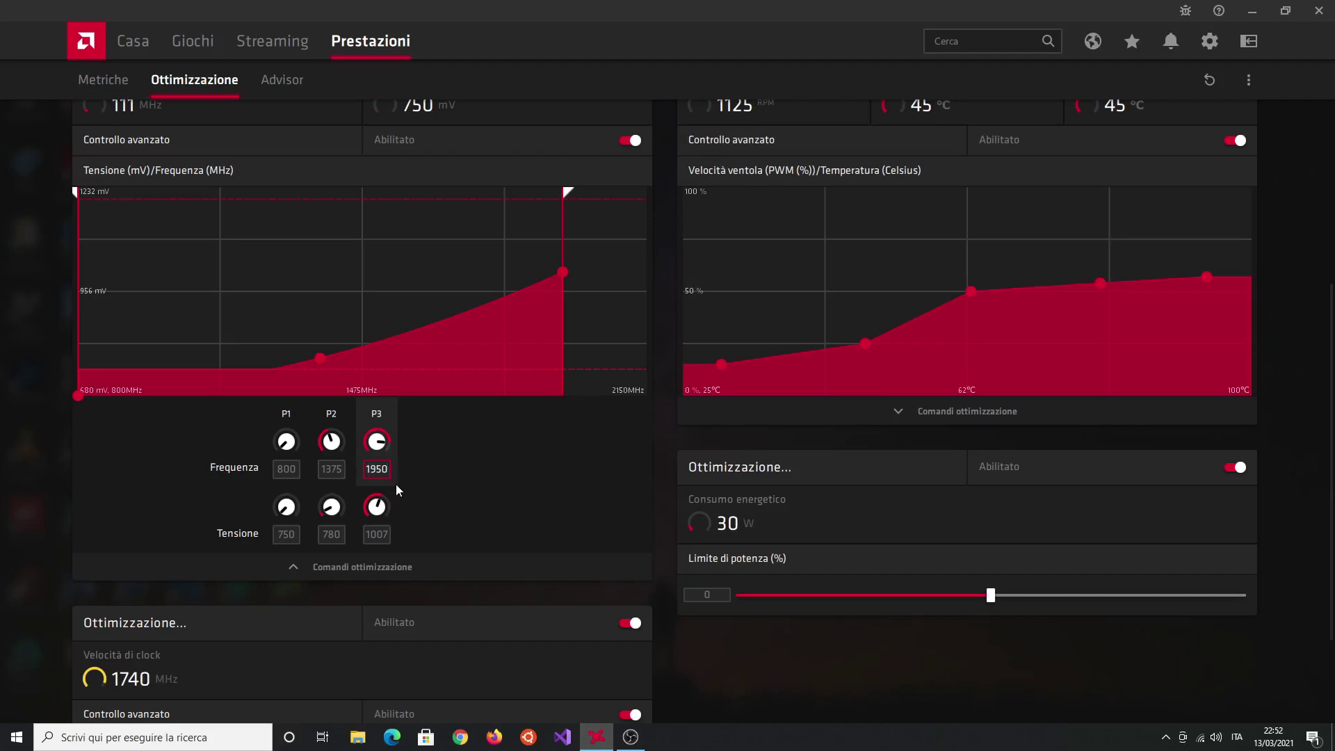
pyautogui.hotkey('shift', 'Left')
pyautogui.hotkey('shift', 'Left')
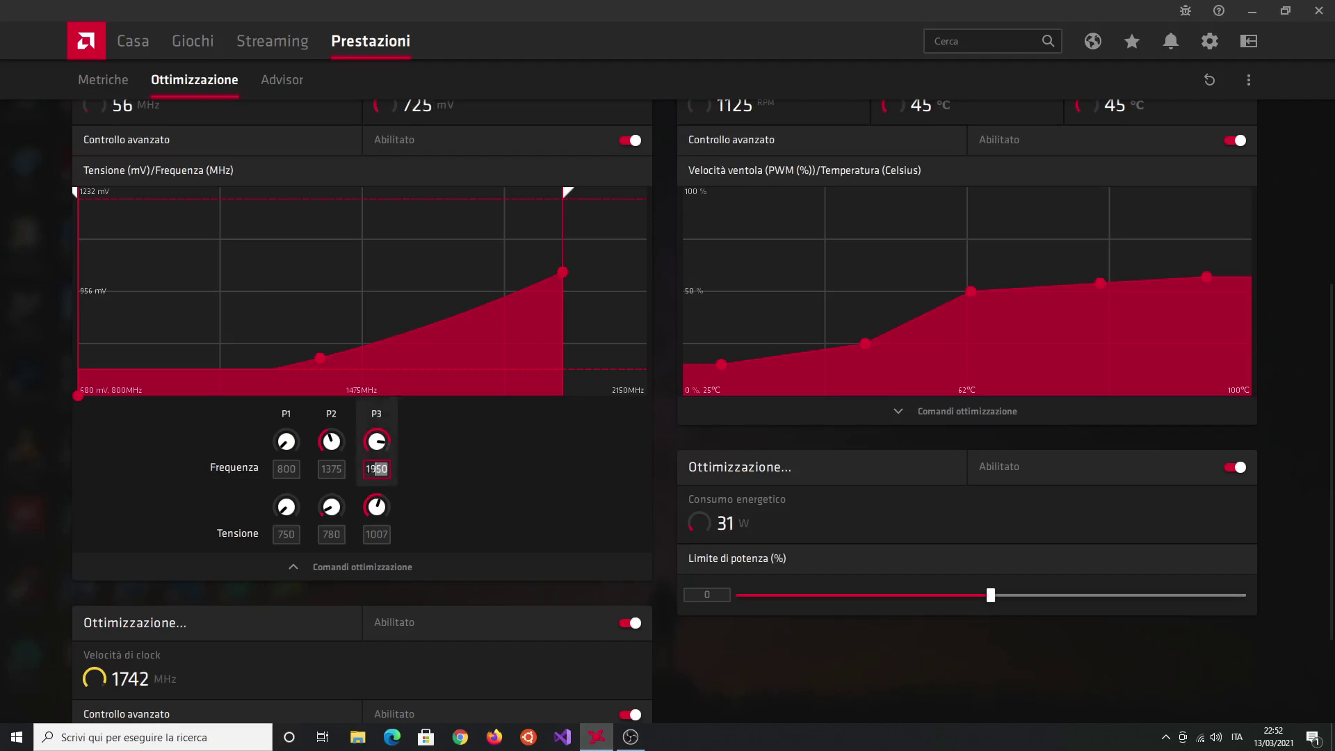
pyautogui.press('Return')
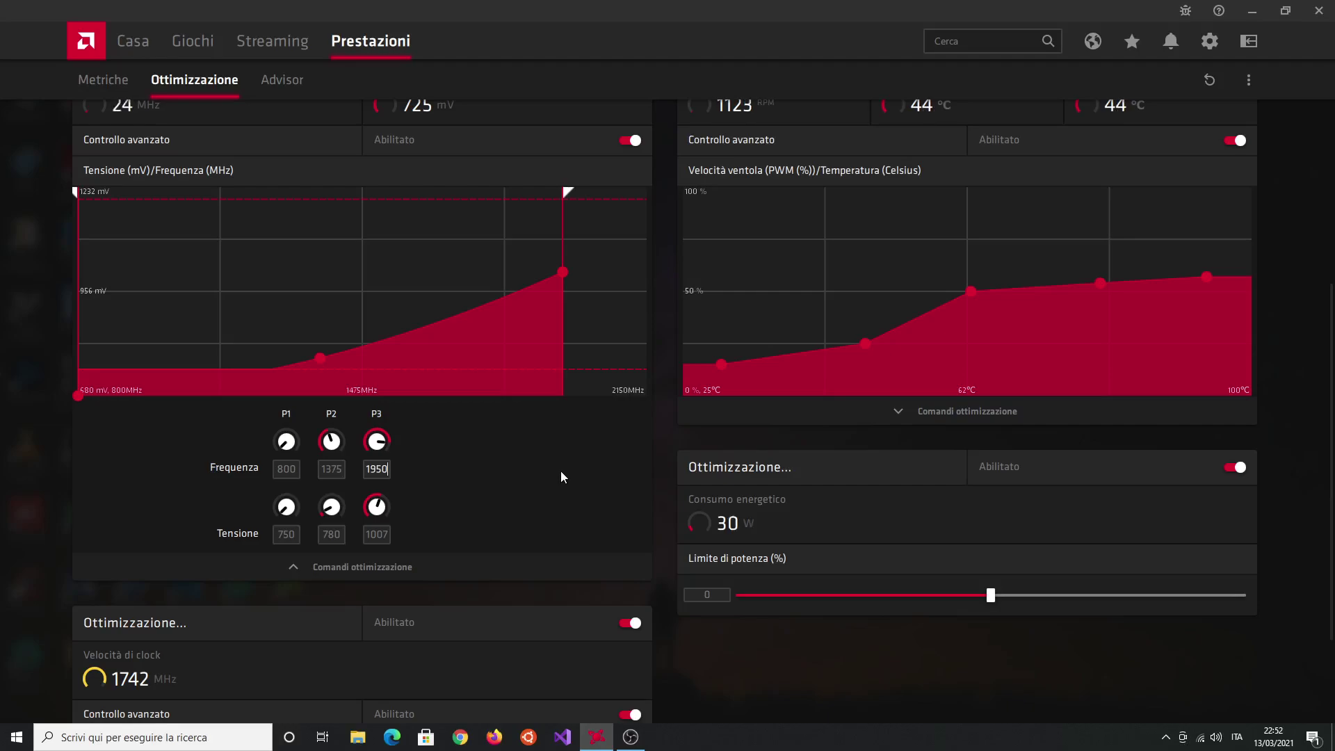
pyautogui.scroll(2, 429, 465)
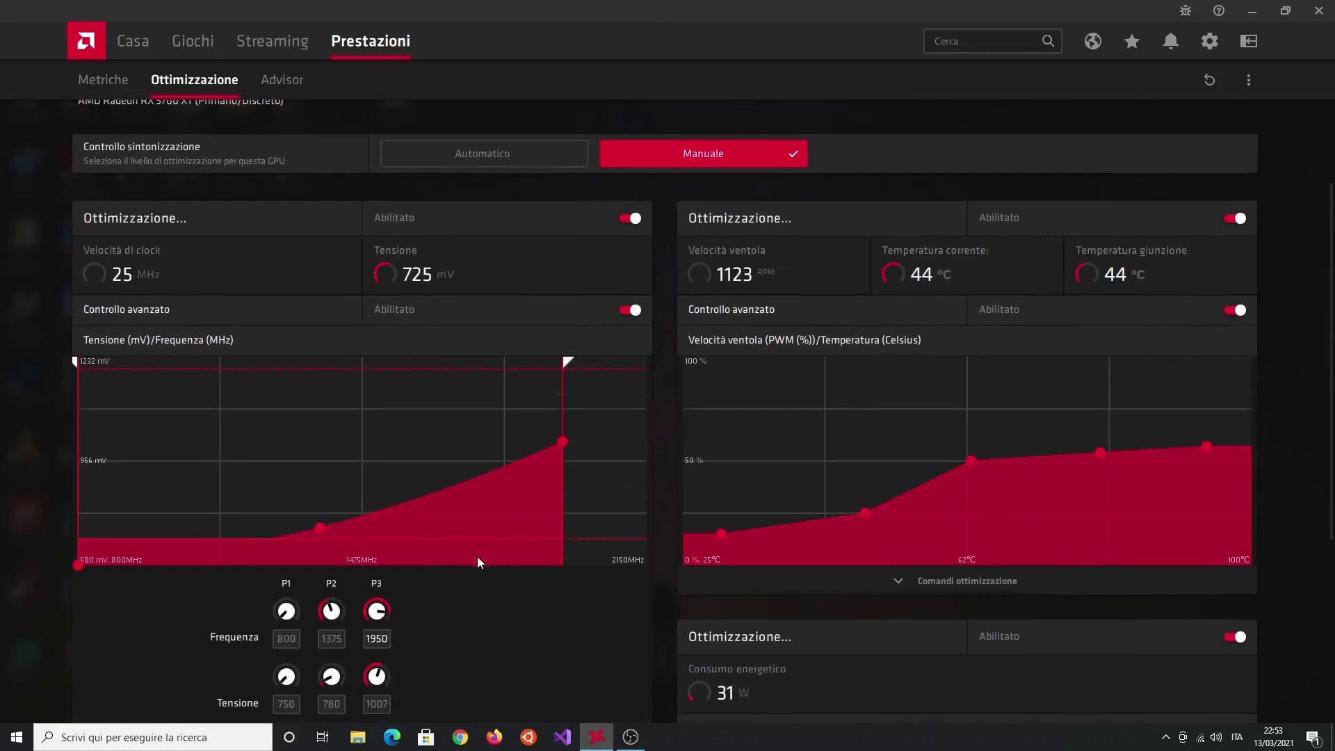
pyautogui.scroll(-2, 476, 556)
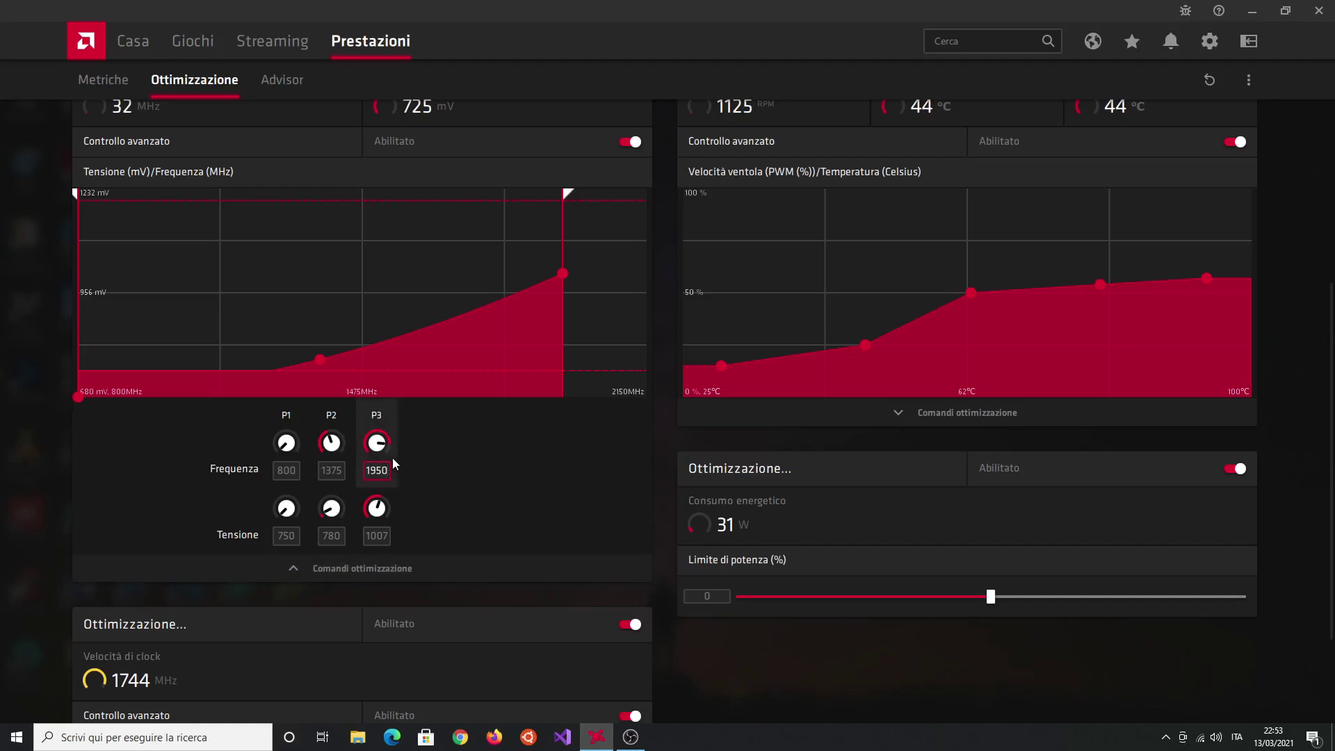
pyautogui.scroll(3, 523, 546)
pyautogui.scroll(-5, 449, 536)
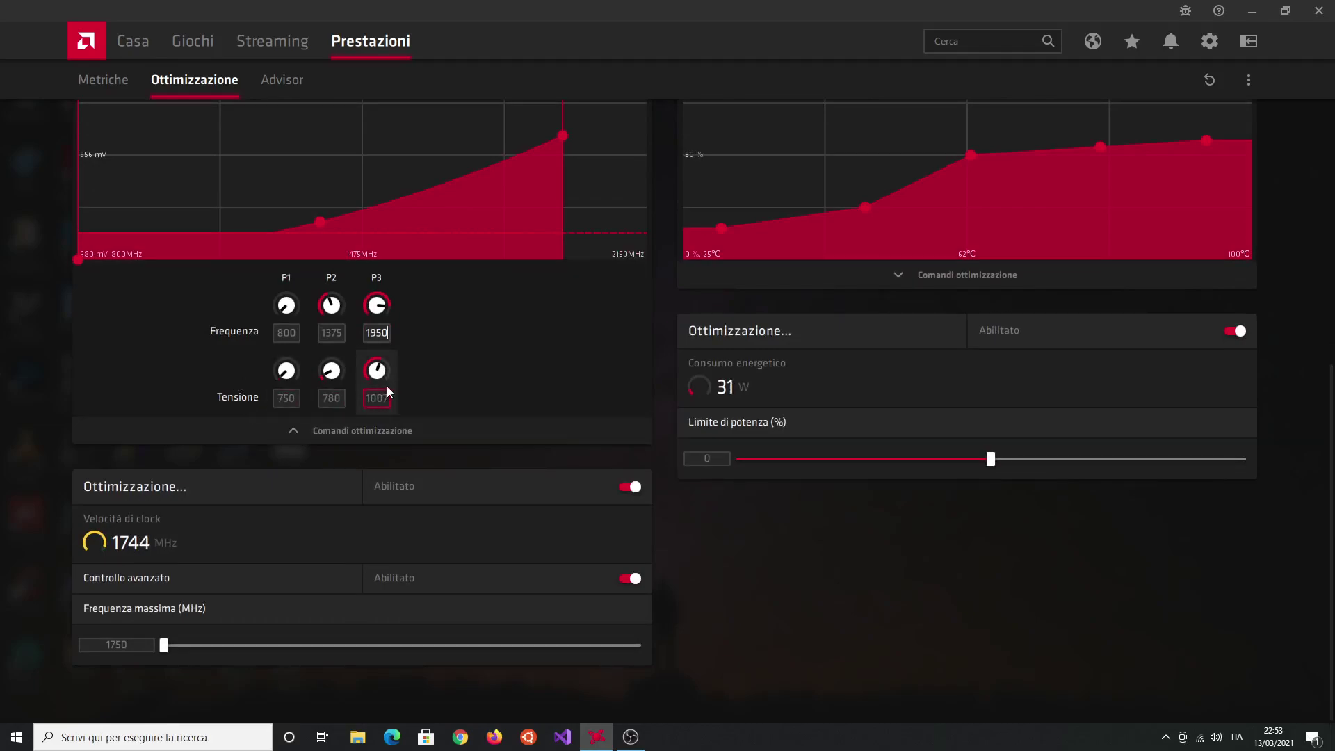
pyautogui.moveTo(367, 398); pyautogui.dragTo(388, 397)
pyautogui.press('Return')
pyautogui.moveTo(366, 399); pyautogui.dragTo(387, 399)
# Step: Deselect the P3 voltage value (1007 mV) on the Ottimizzazione page
pyautogui.click(385, 397)
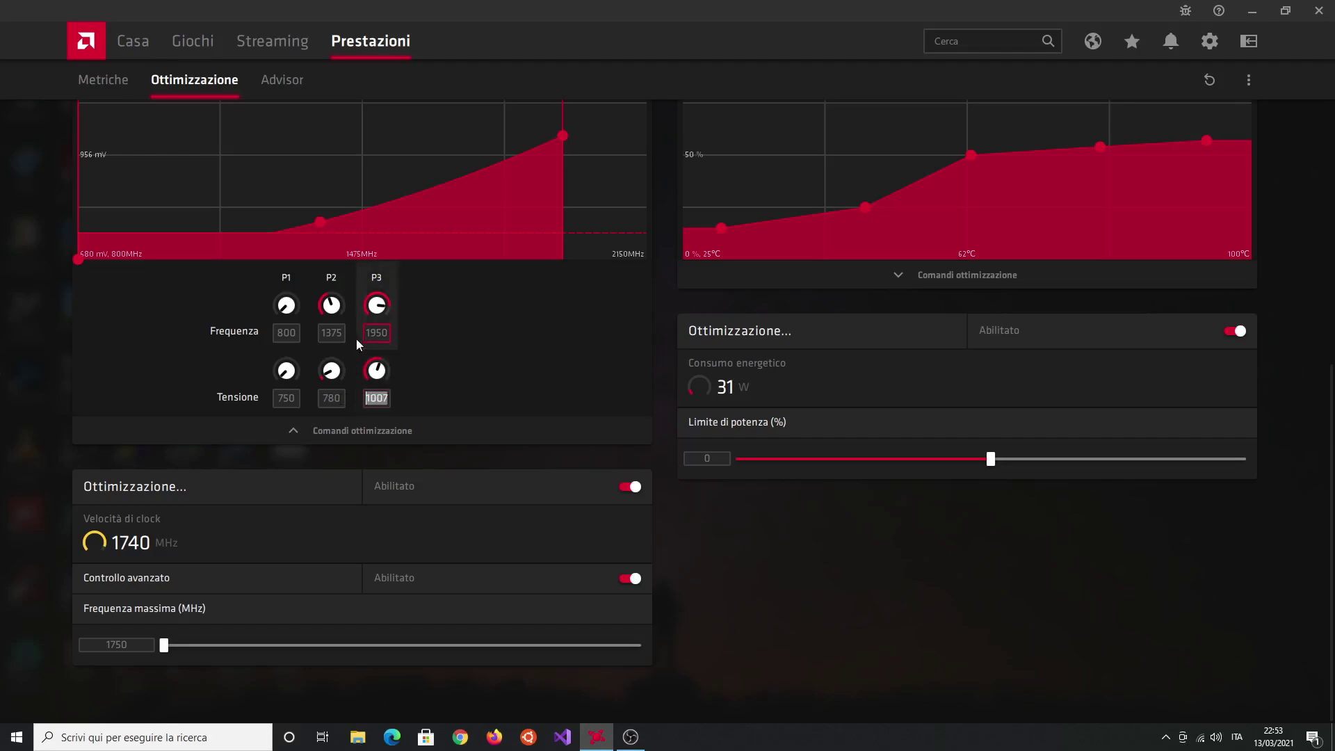
pyautogui.scroll(1, 503, 353)
pyautogui.scroll(5, 503, 354)
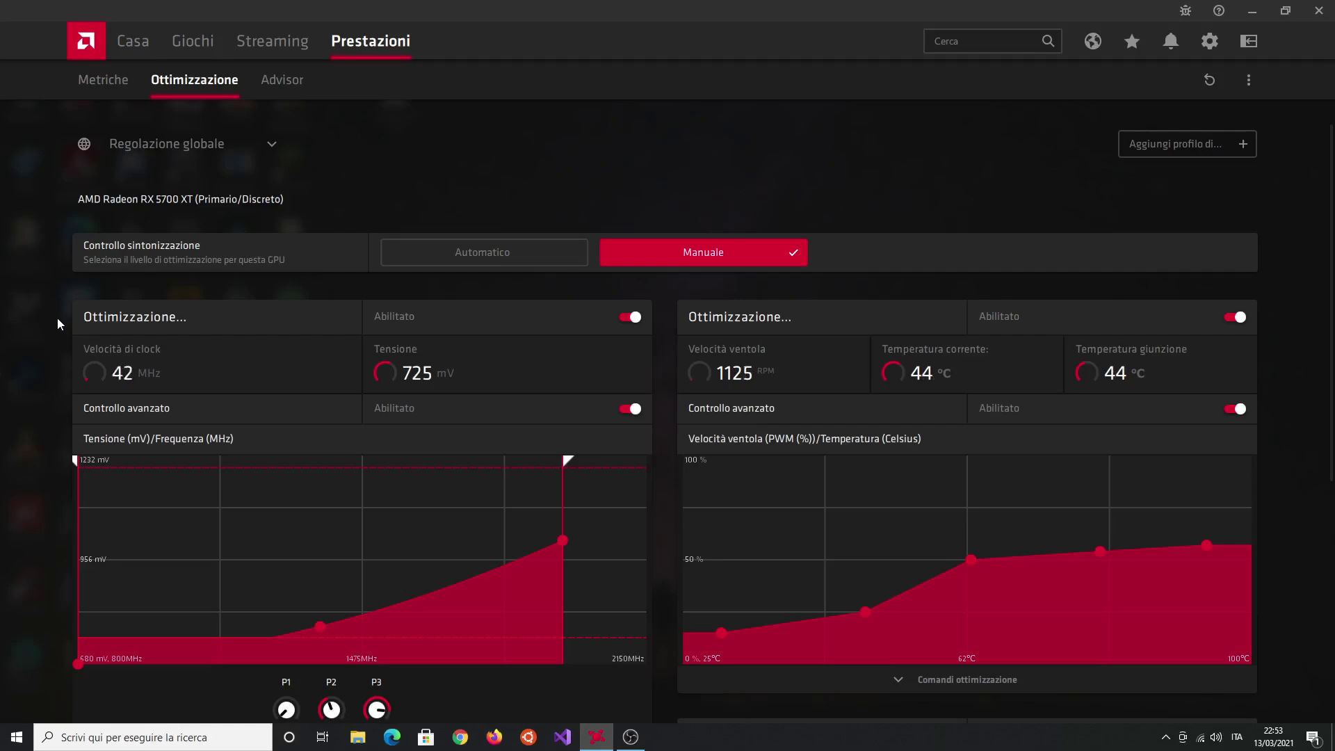
pyautogui.scroll(-3, 57, 319)
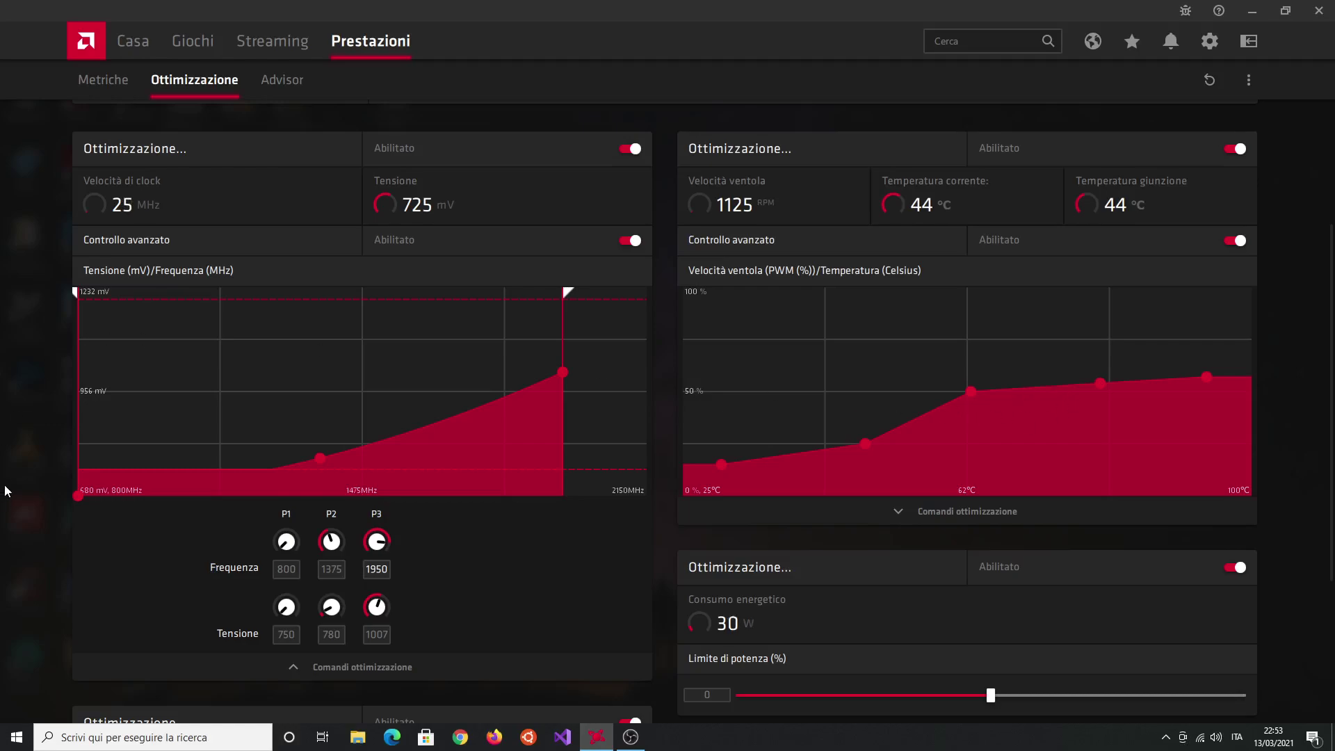
pyautogui.scroll(-3, 6, 484)
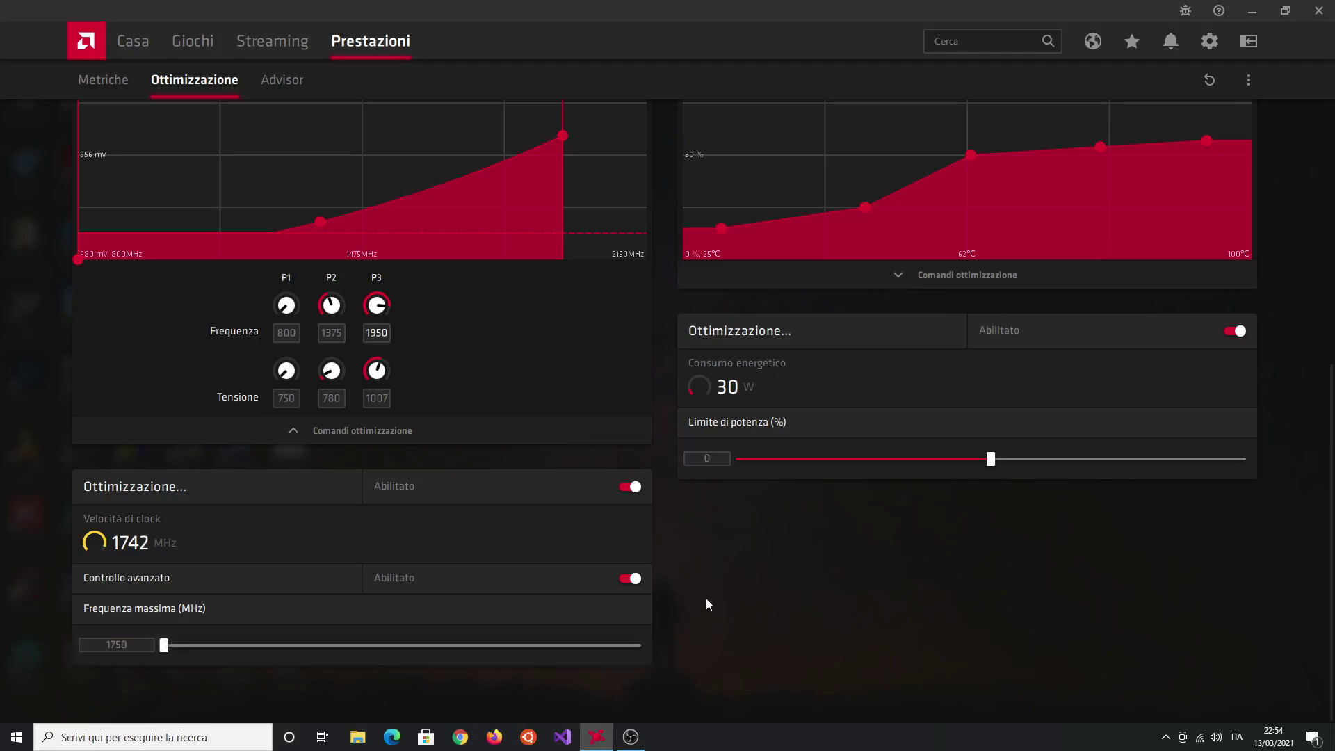
pyautogui.scroll(3, 705, 597)
pyautogui.scroll(2, 708, 601)
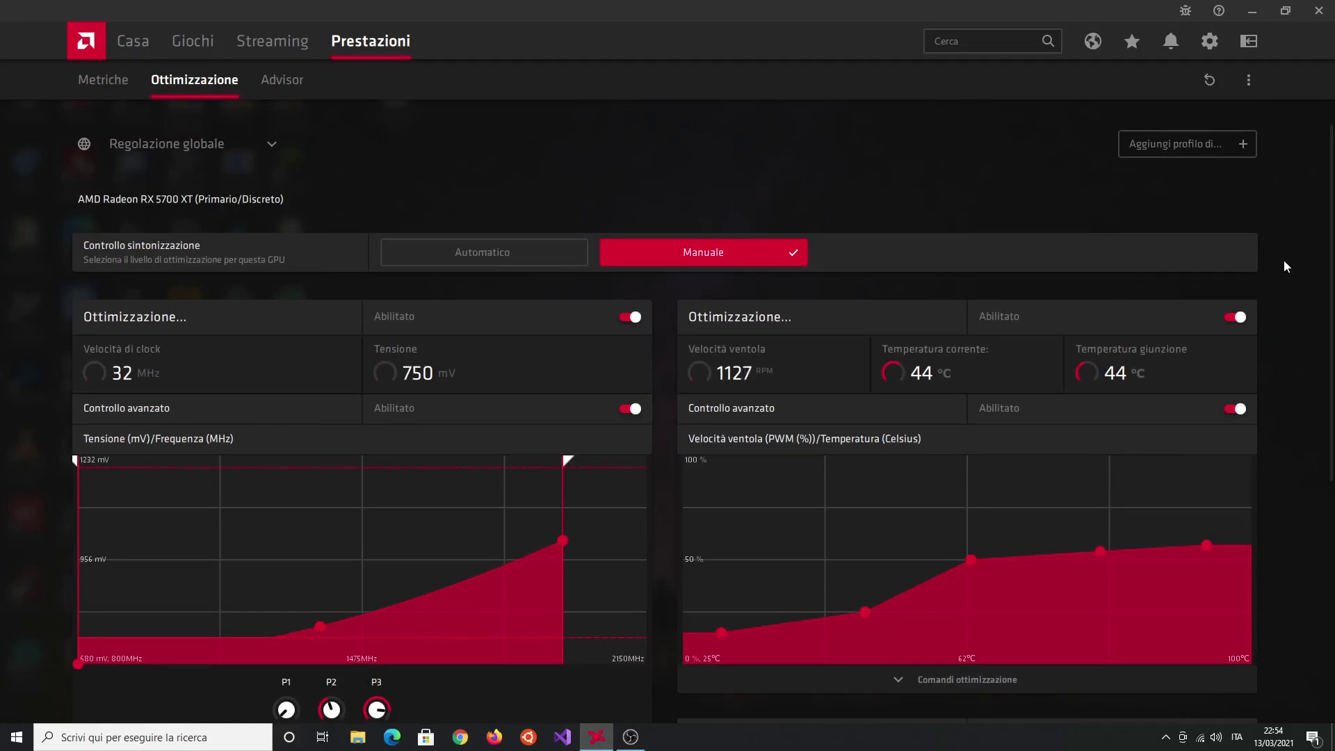
pyautogui.scroll(-5, 1310, 212)
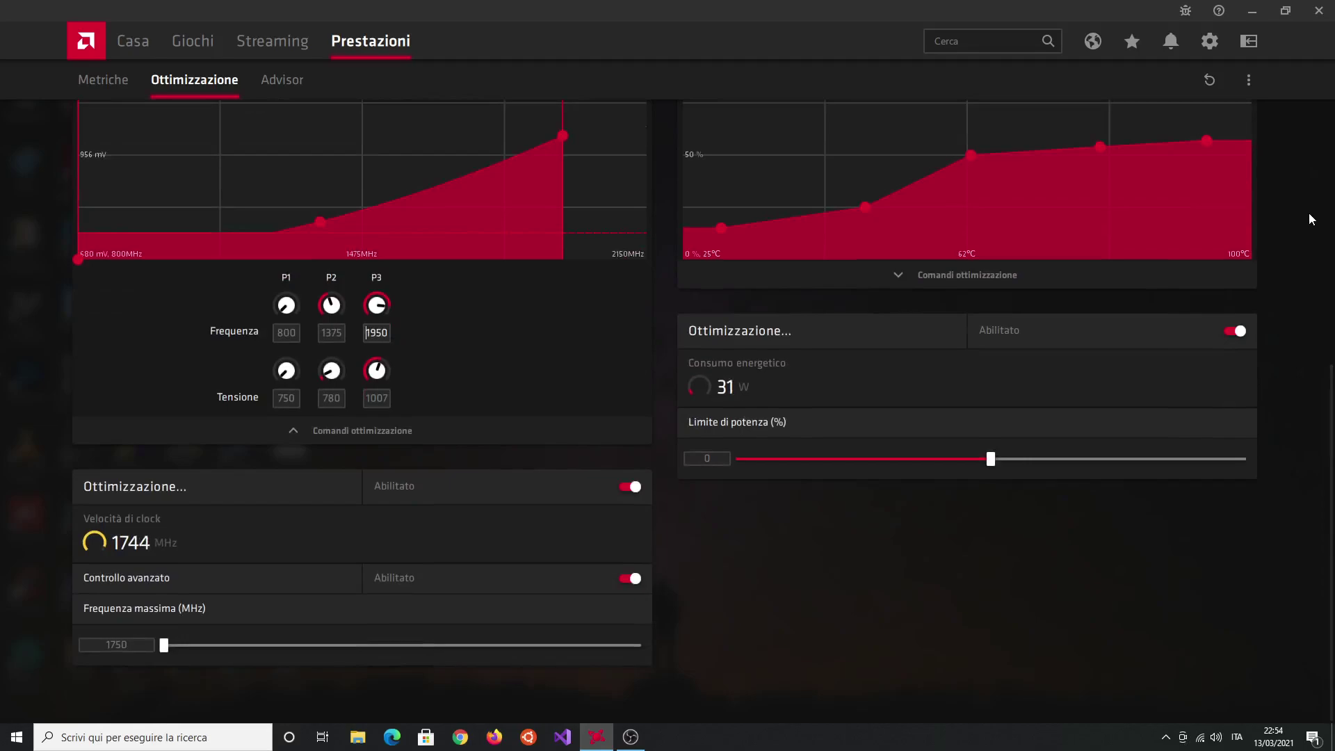
# Step: Load the clock_2000_1850 profile via Carica profilo (2000 MHz, 1046 mV, 1850 MHz max)
pyautogui.click(1247, 84)
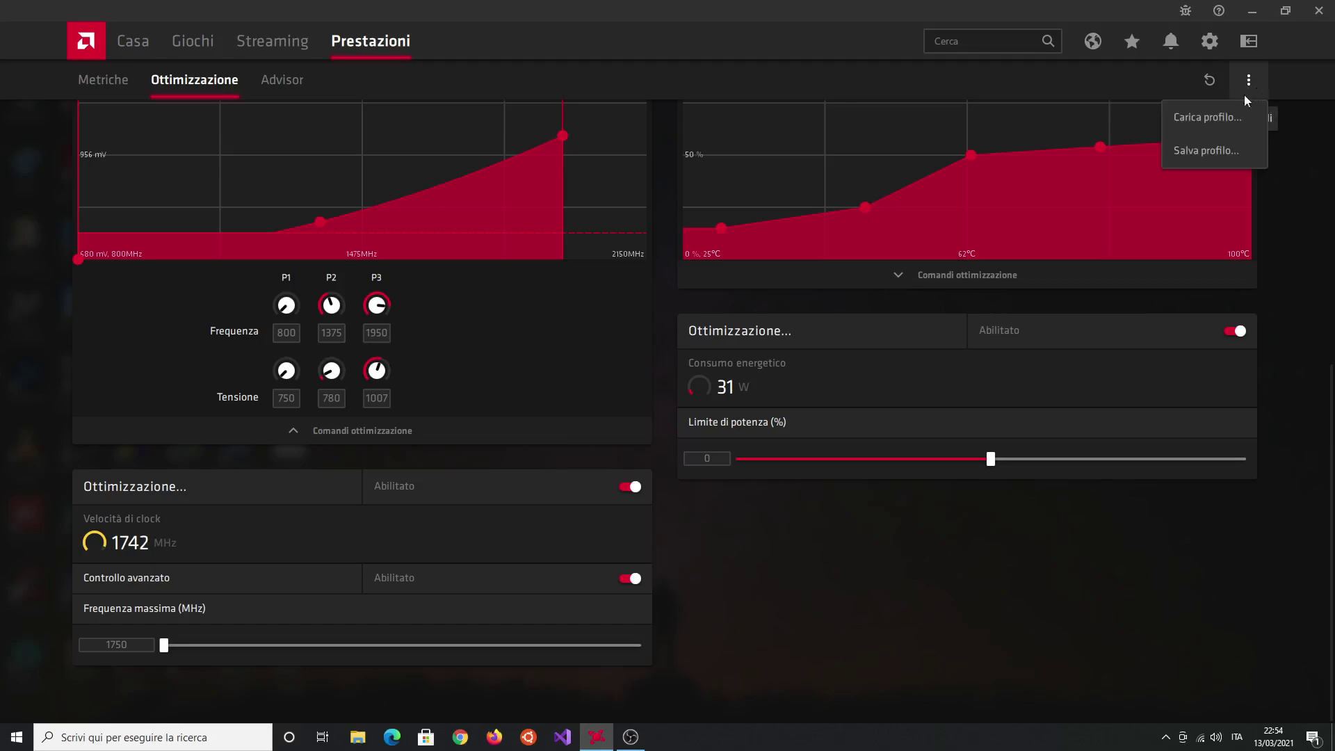
pyautogui.click(1209, 117)
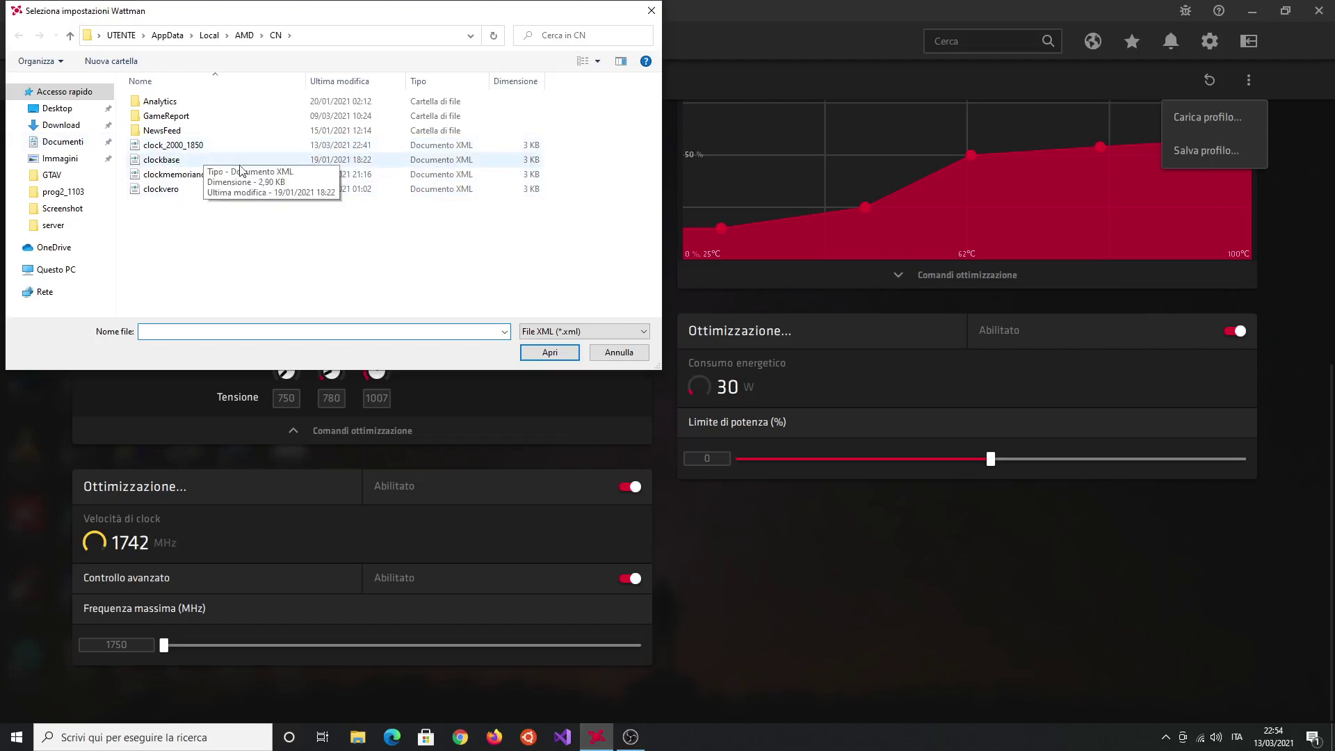
pyautogui.doubleClick(203, 146)
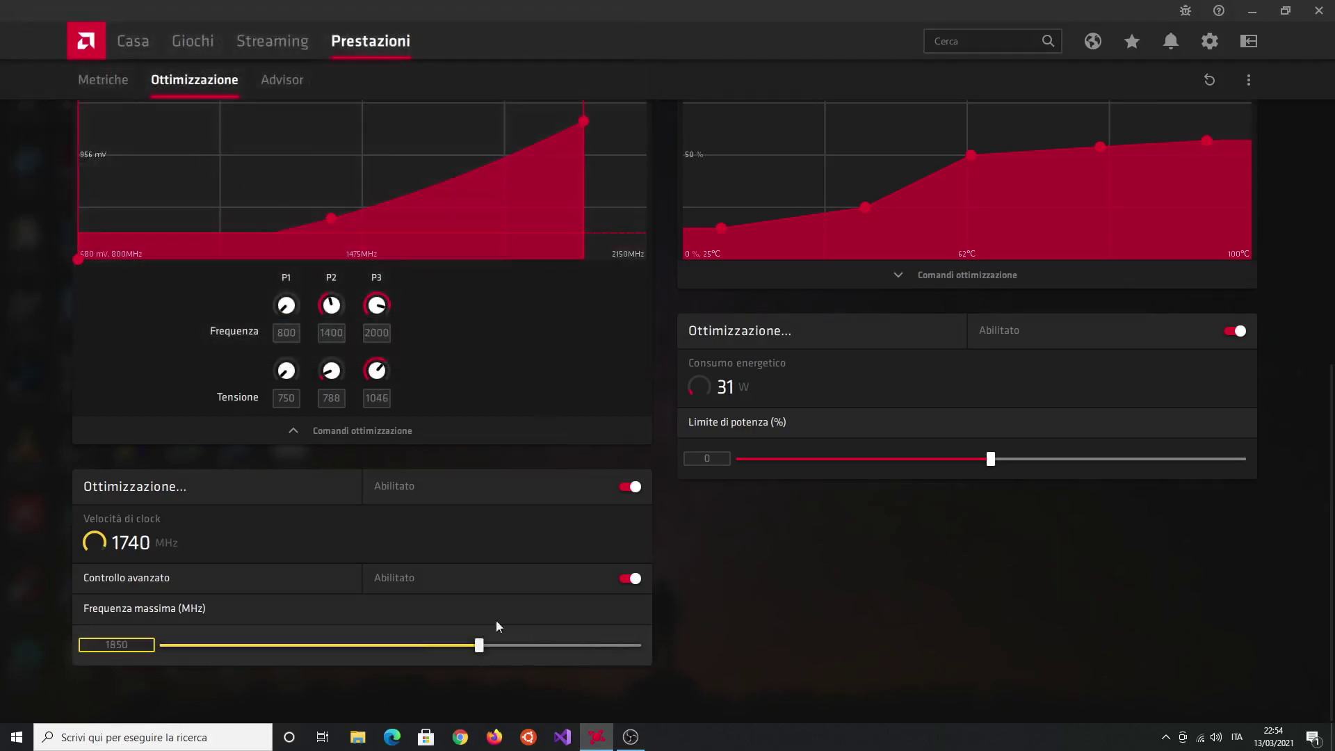
pyautogui.scroll(3, 712, 608)
pyautogui.scroll(-5, 729, 595)
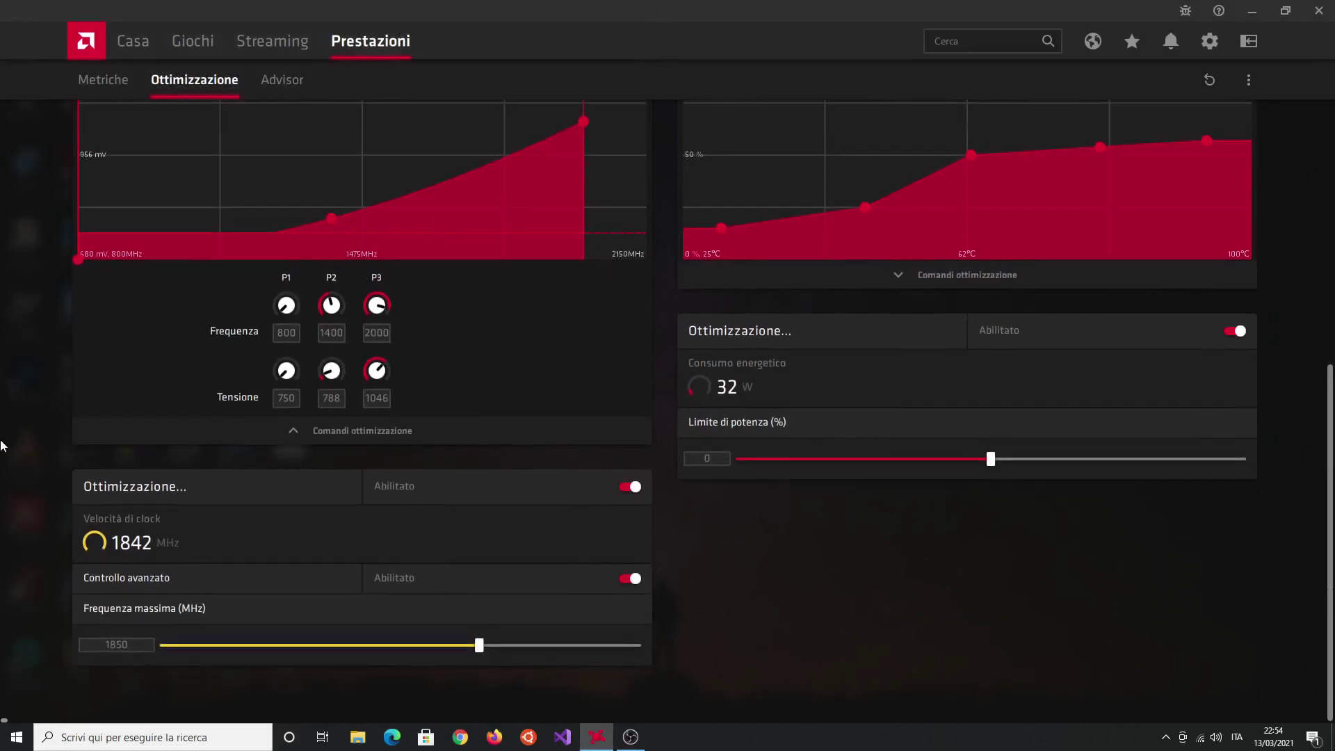
pyautogui.click(376, 332)
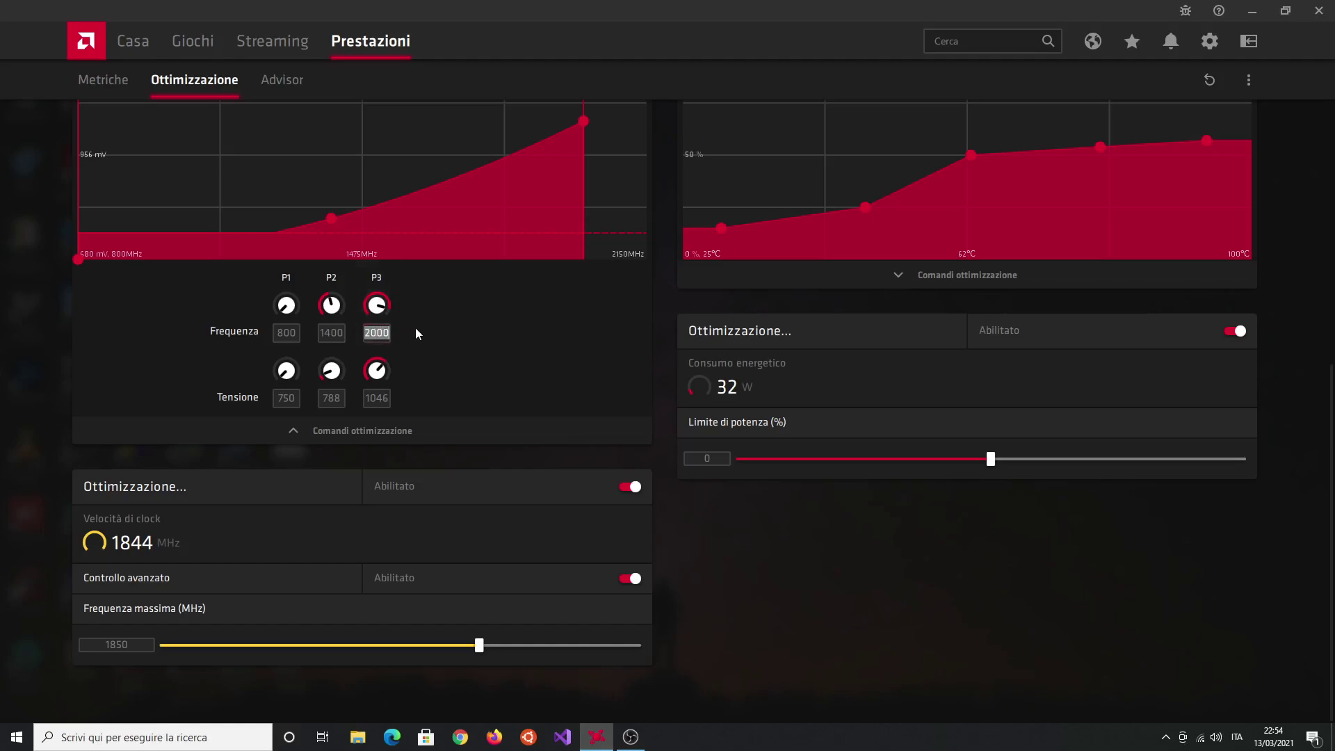
pyautogui.press('Return')
pyautogui.press('Return')
pyautogui.scroll(1, 524, 405)
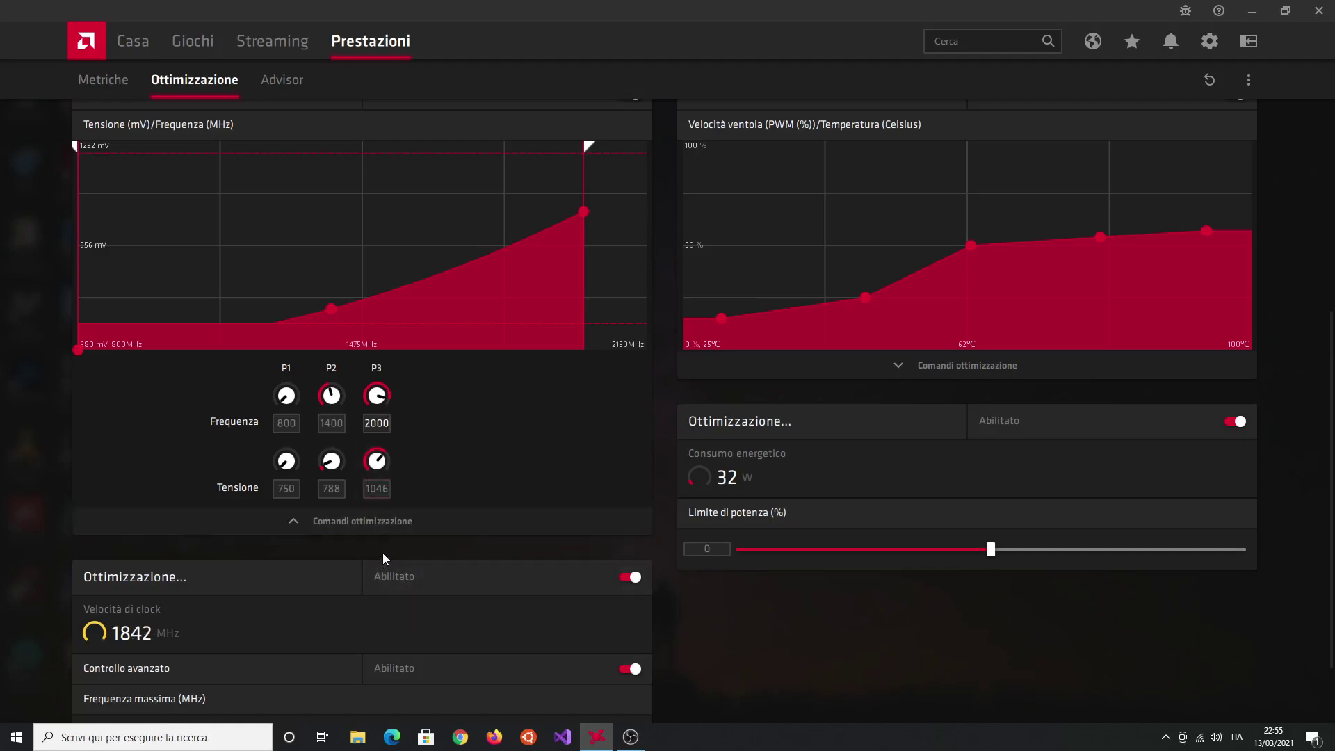
pyautogui.scroll(-2, 394, 515)
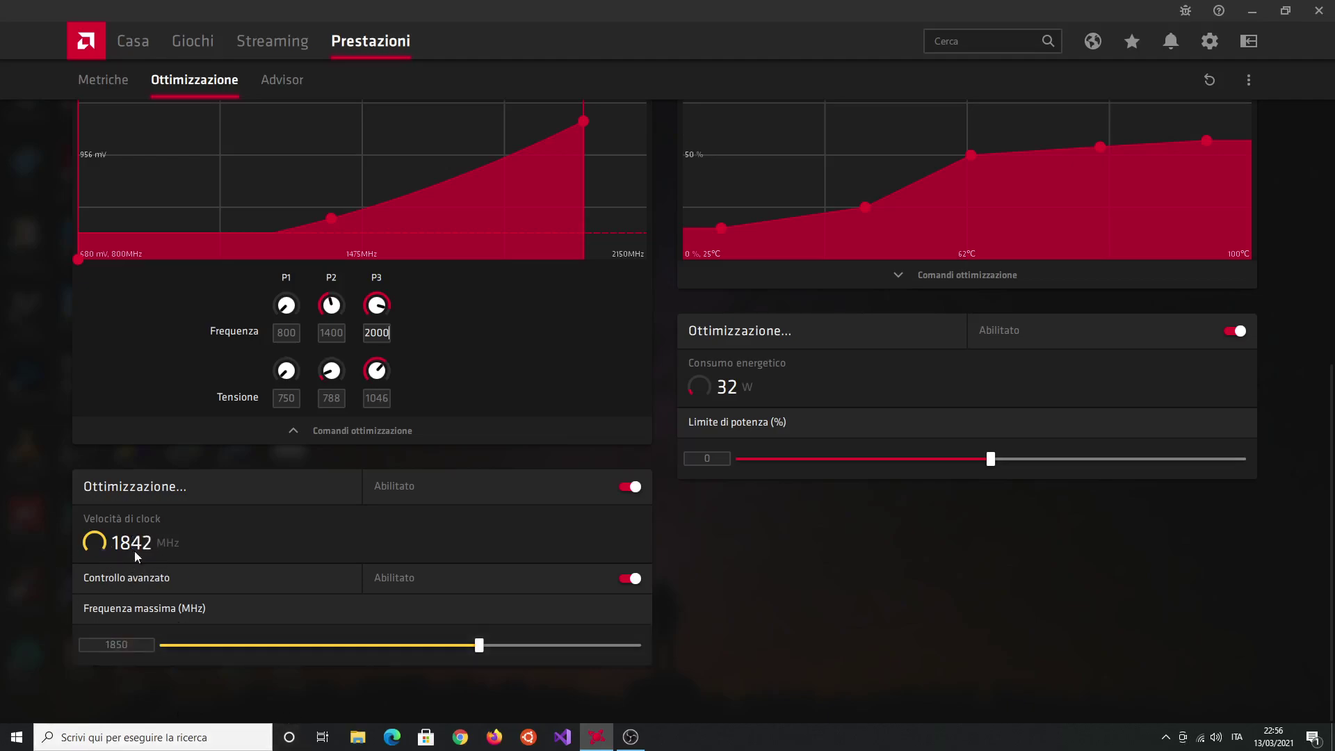
pyautogui.doubleClick(91, 646)
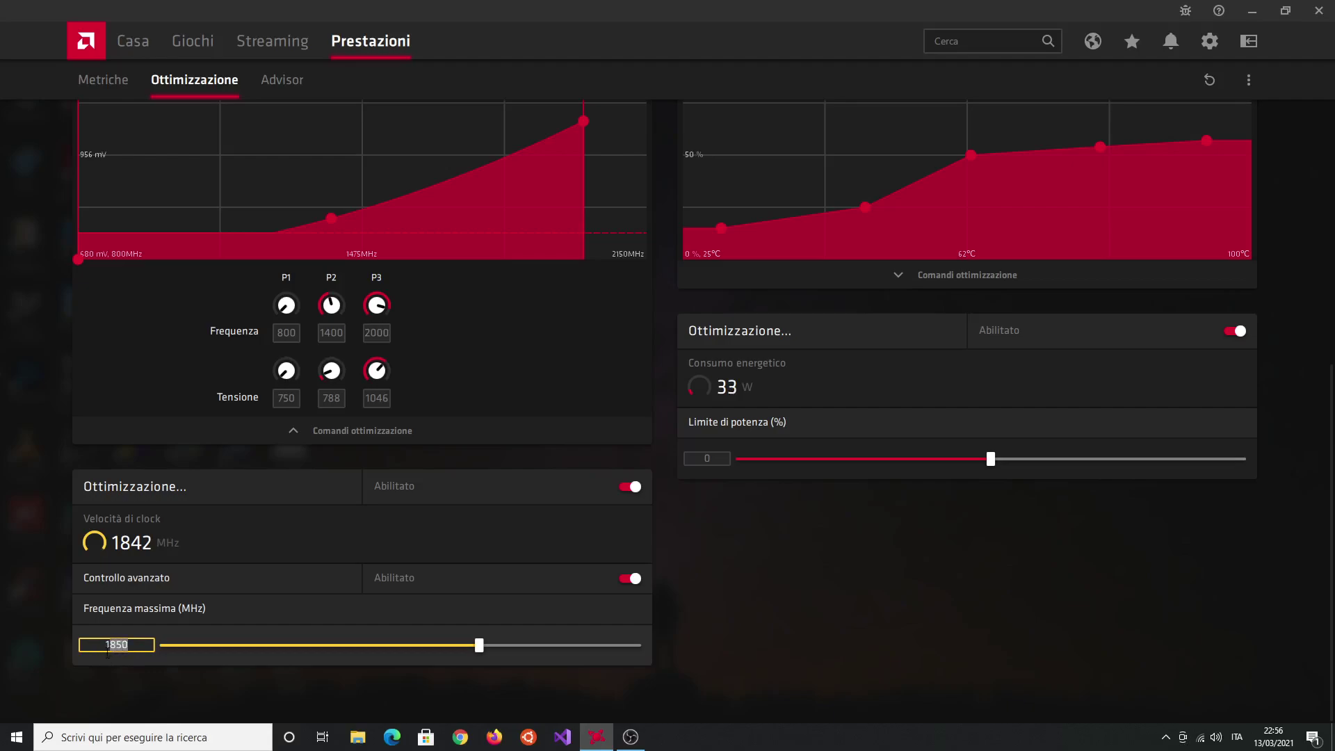
pyautogui.press('Return')
# Step: Load the clockmemorianorm profile: P3 at 1950 MHz and 1007 mV, 1750 MHz maximum
pyautogui.click(1239, 82)
pyautogui.click(1229, 118)
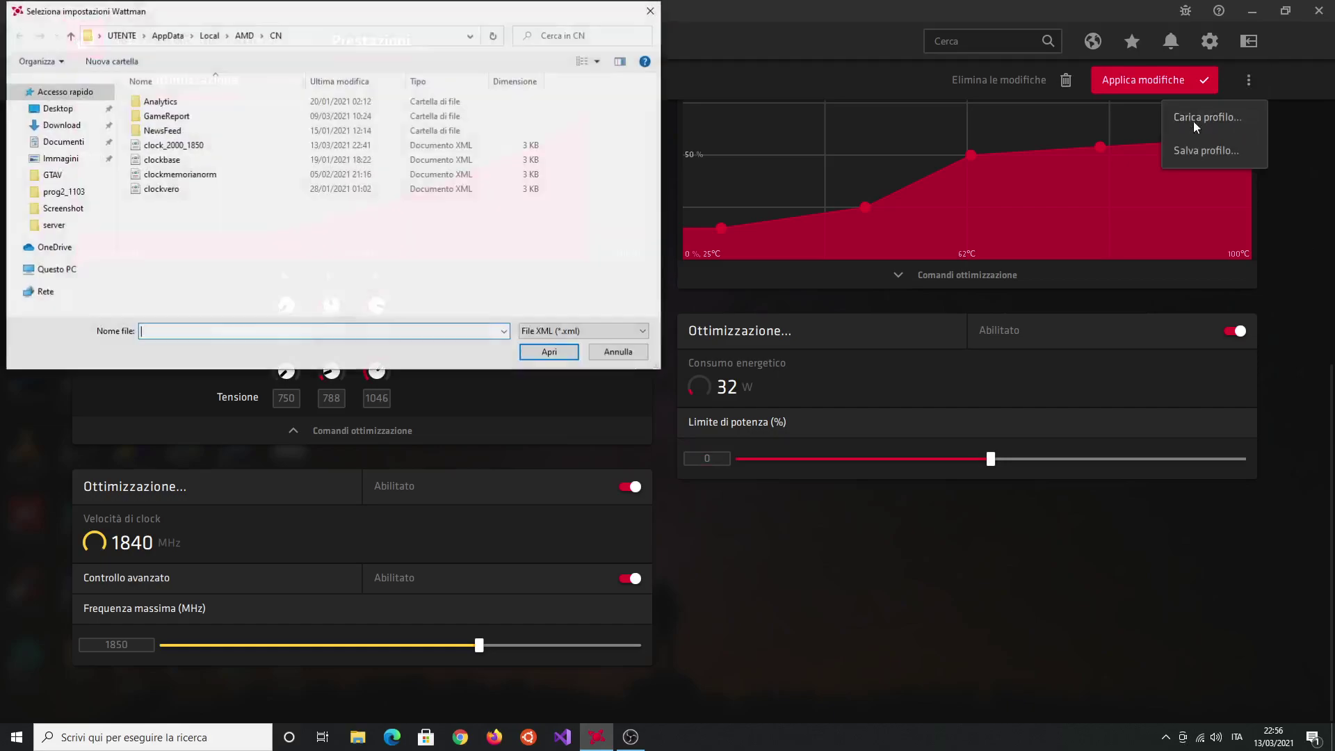
pyautogui.doubleClick(186, 175)
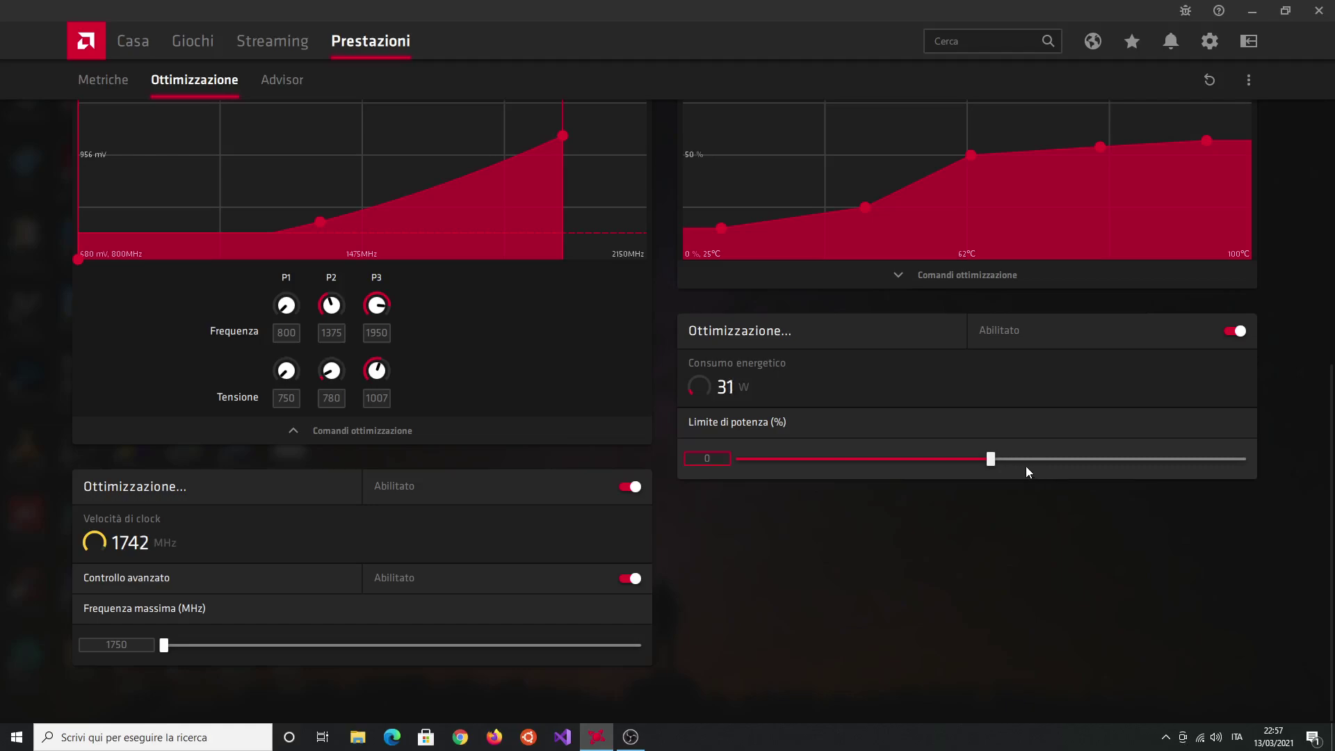
pyautogui.scroll(2, 1044, 443)
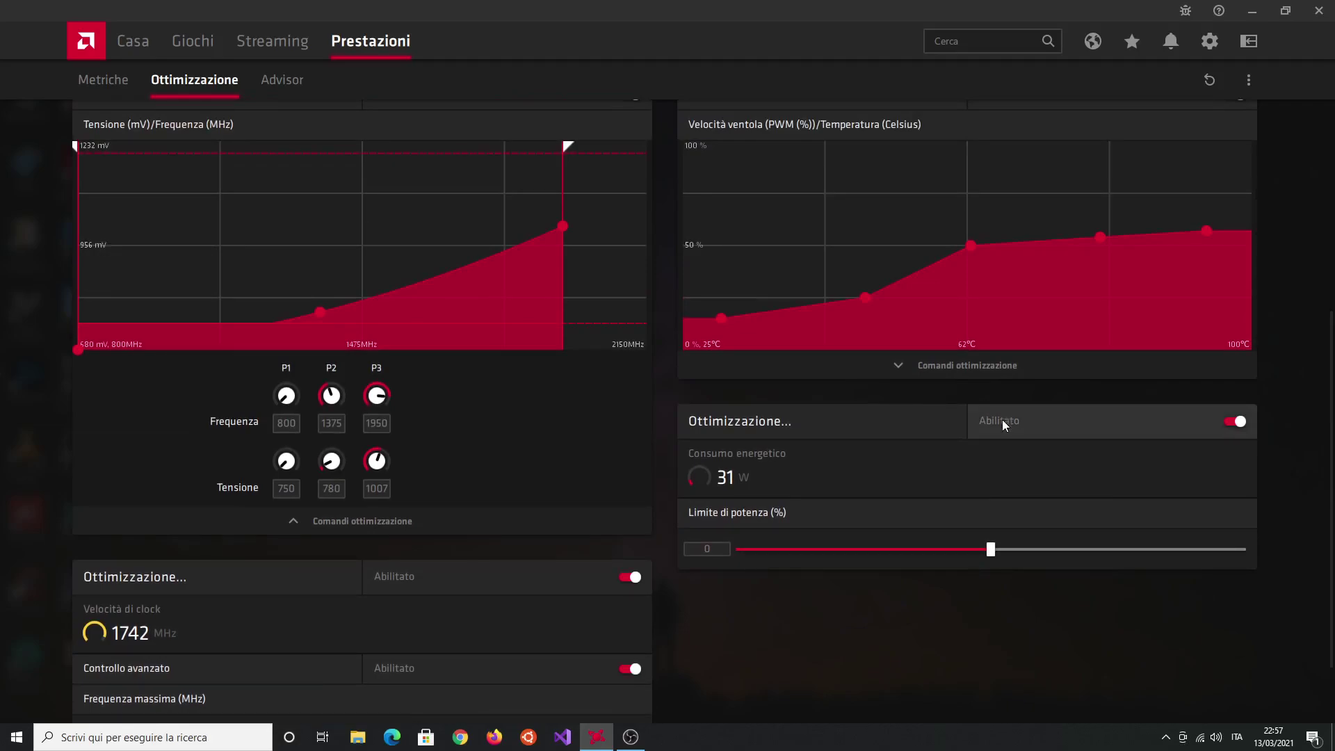
pyautogui.scroll(-2, 876, 653)
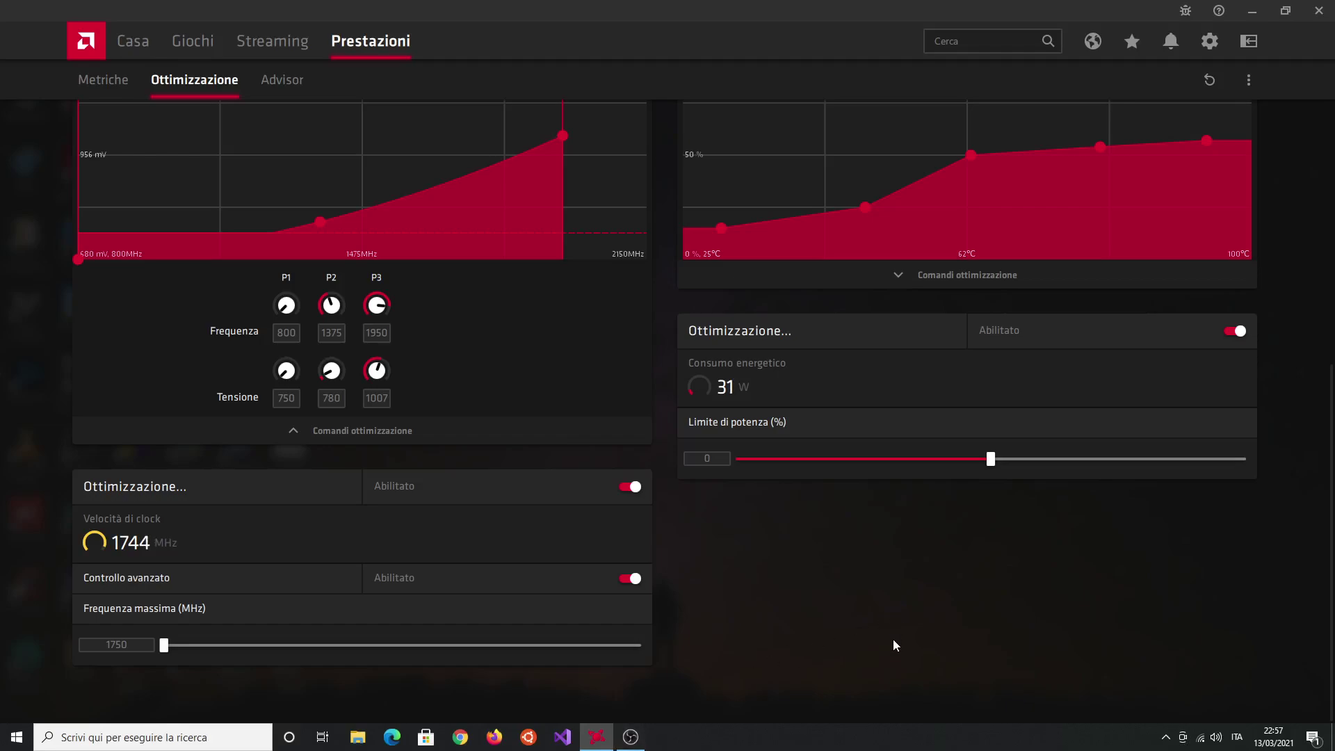
pyautogui.scroll(5, 893, 638)
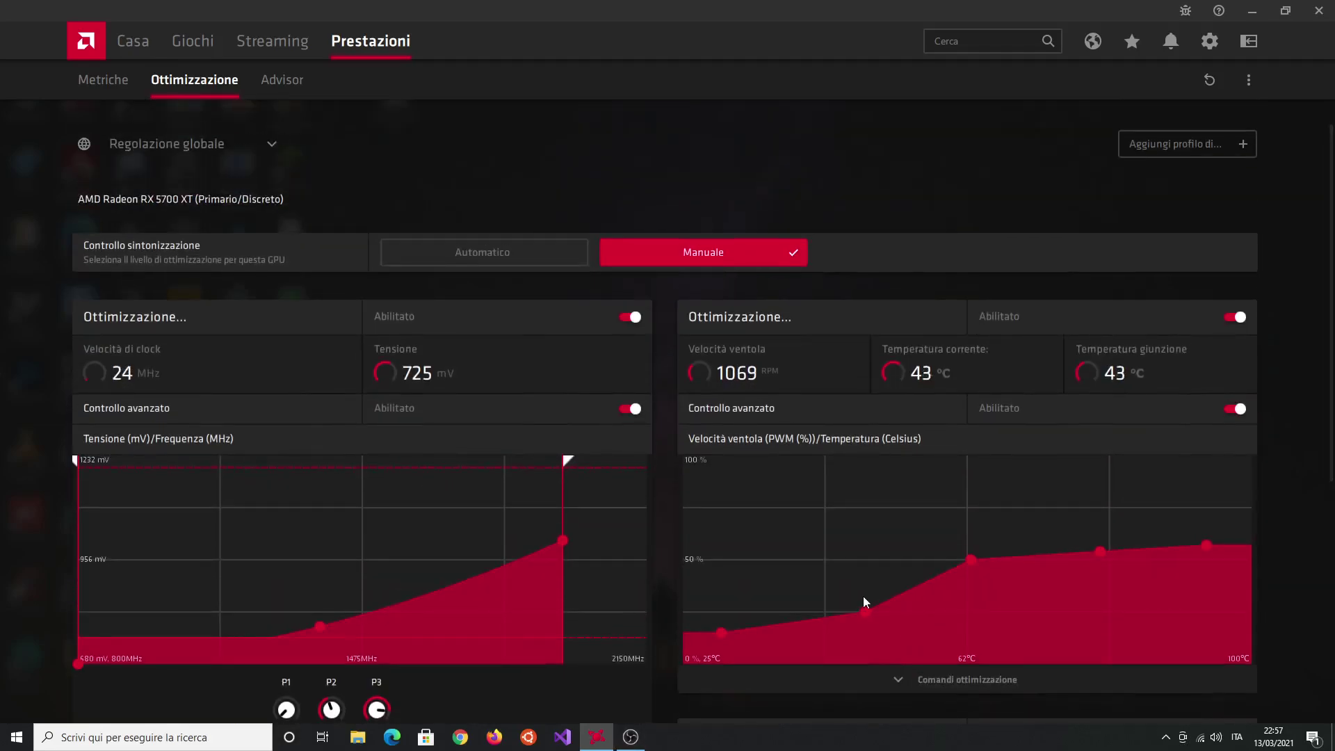
pyautogui.scroll(-3, 863, 596)
pyautogui.scroll(-1, 567, 587)
pyautogui.scroll(2, 599, 561)
pyautogui.scroll(3, 464, 441)
# Step: Close AMD Radeon Software and bring OBS Studio back to the front
pyautogui.click(1318, 11)
pyautogui.click(602, 737)
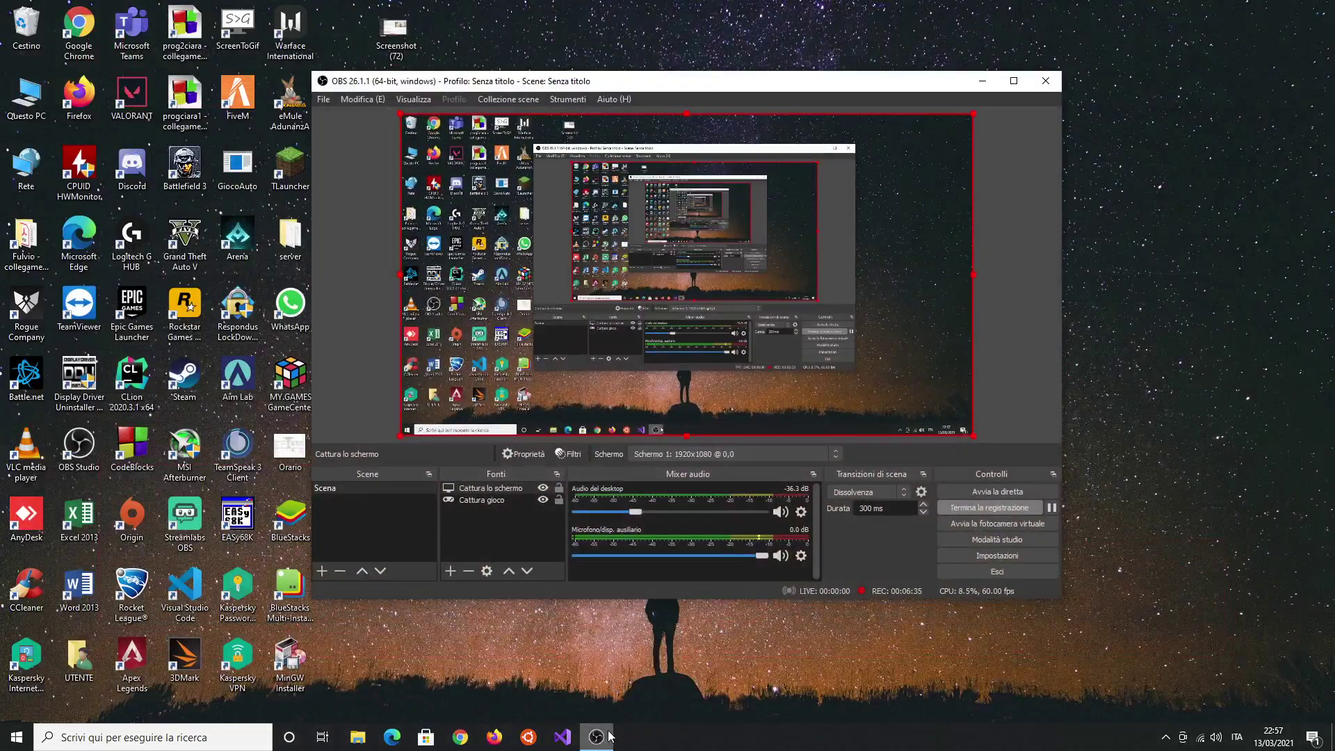